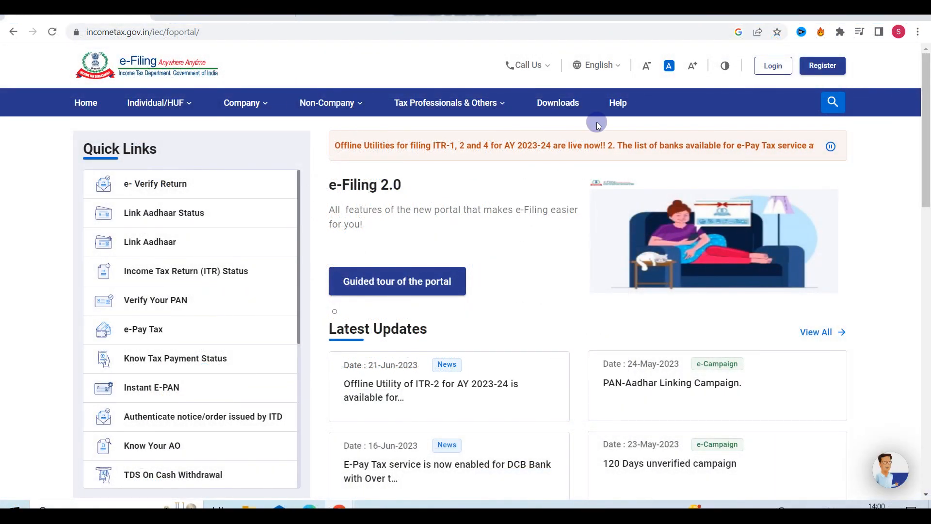
Sign in to the Income Tax e-Filing portal with the user ID and password
click(766, 67)
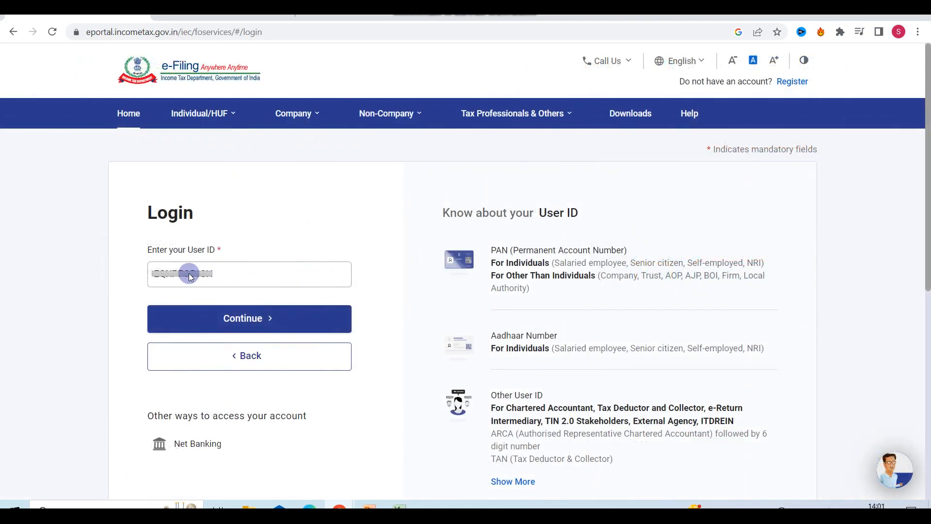
click(241, 320)
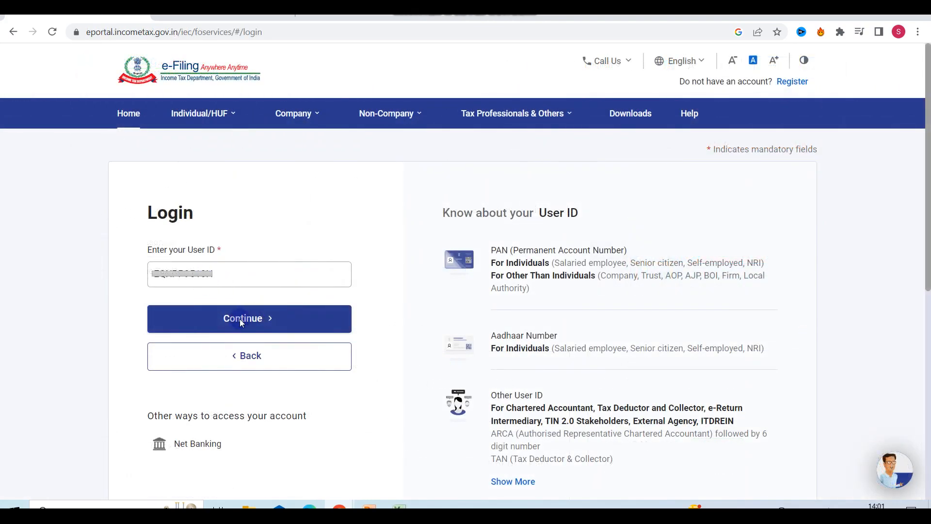
click(261, 320)
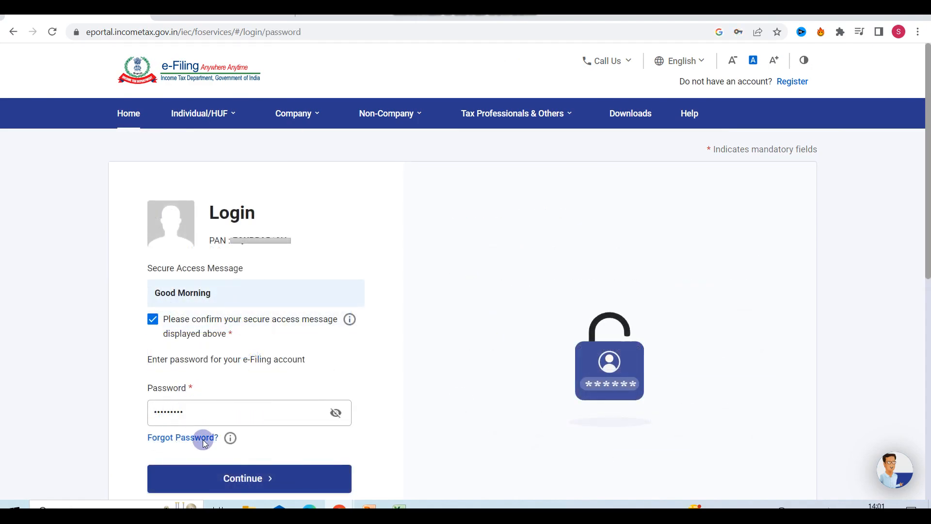
click(241, 473)
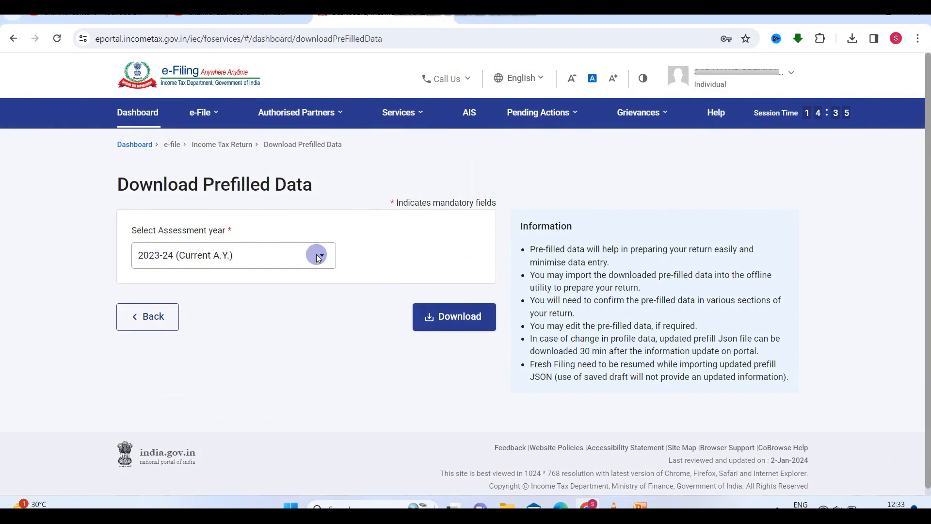
Download the 2023-24 prefilled JSON, then go to the portal's Downloads section for the ITR-2 utility
click(456, 320)
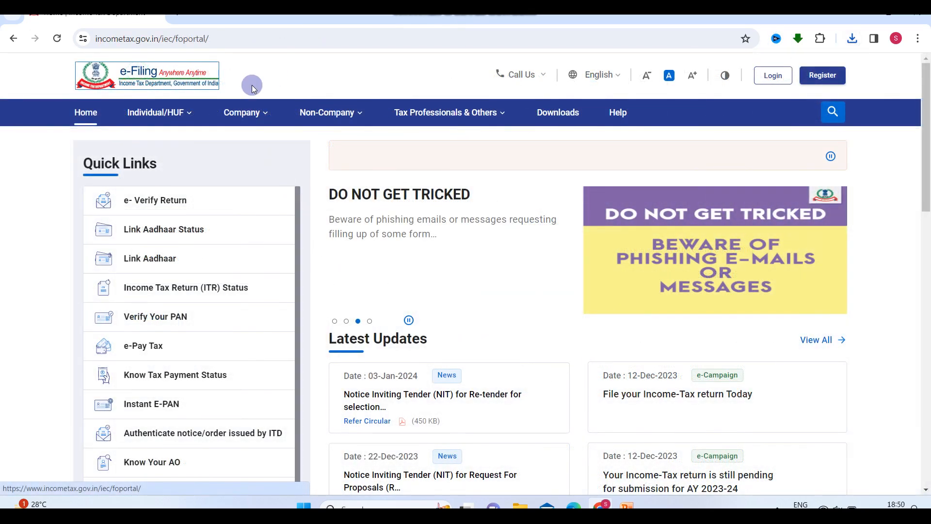
click(560, 114)
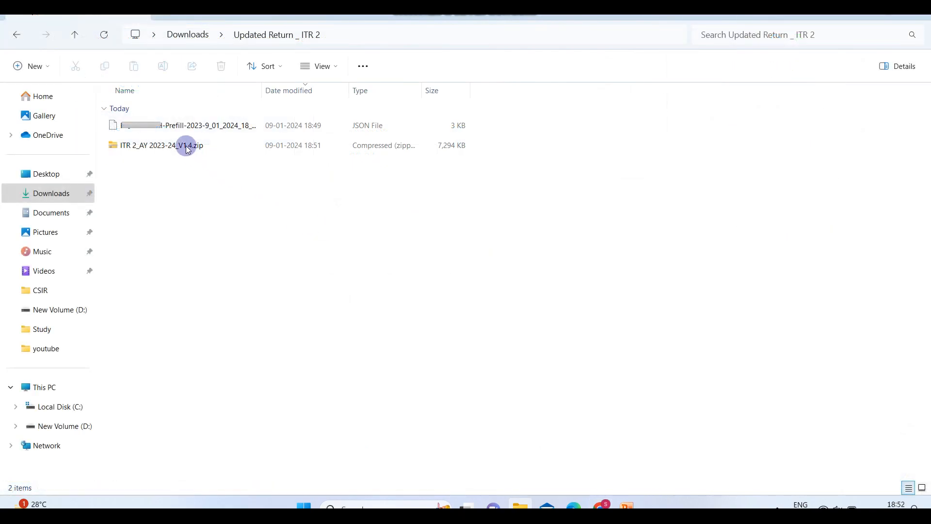
Extract the ITR 2_AY 2023-24_V1.4 zip and open ITR 2_AY 2023-24_V1.4.xlsm
right_click(160, 148)
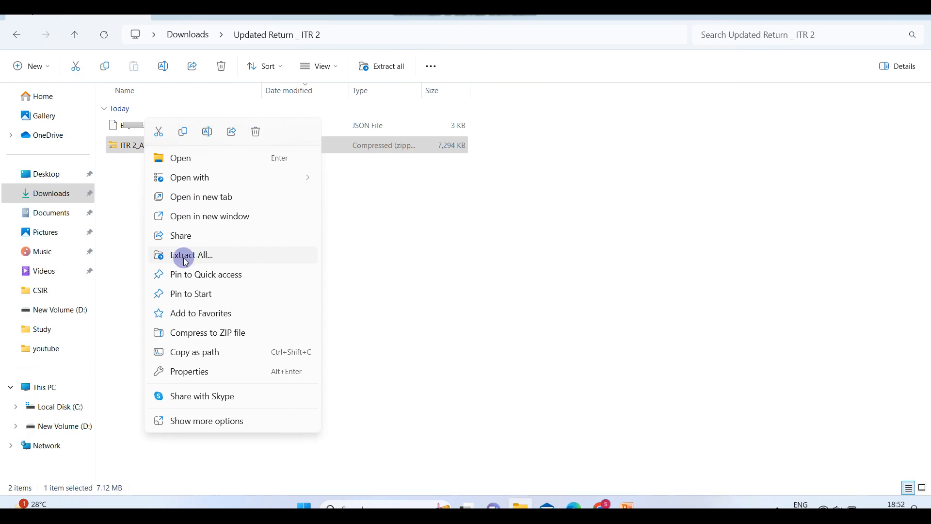
click(211, 255)
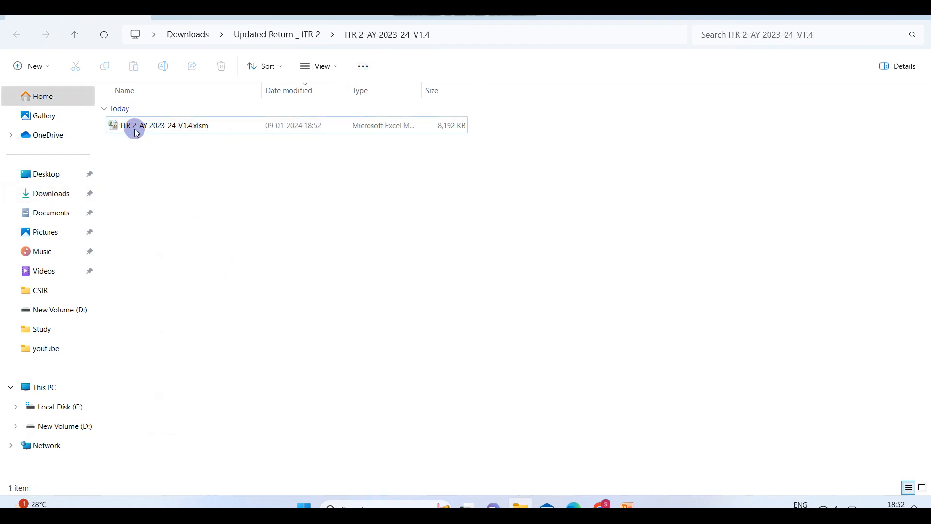
double_click(170, 125)
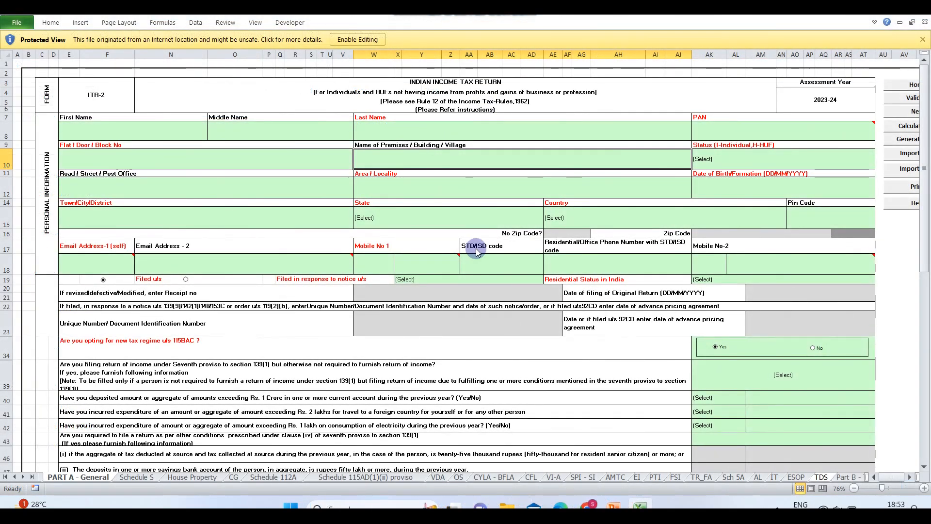
Enable editing, dismiss the assessment-year notice, collapse the ribbon and start Import Prefill
click(372, 40)
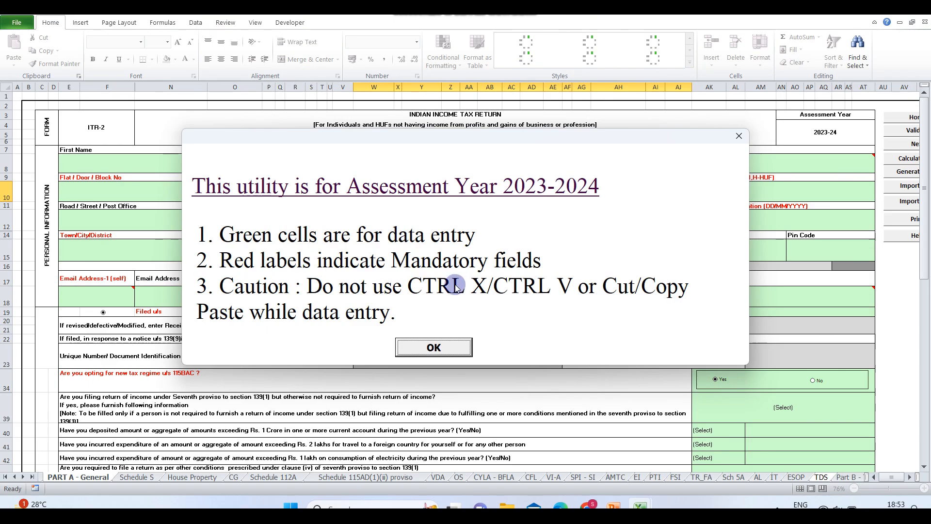
click(434, 346)
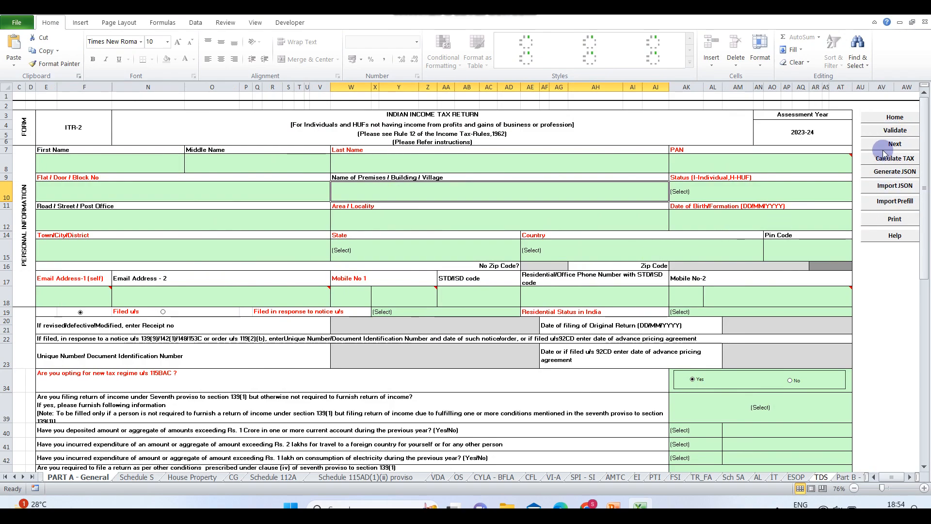
click(896, 202)
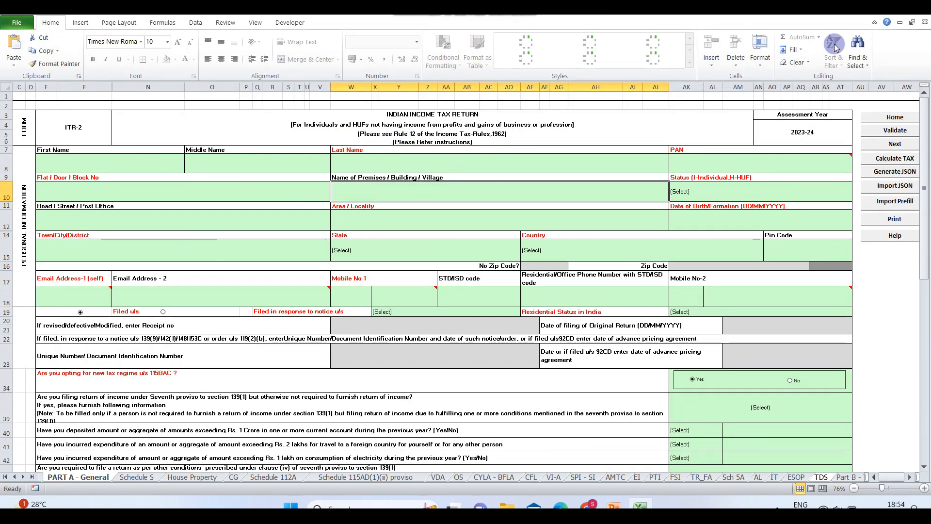
click(875, 22)
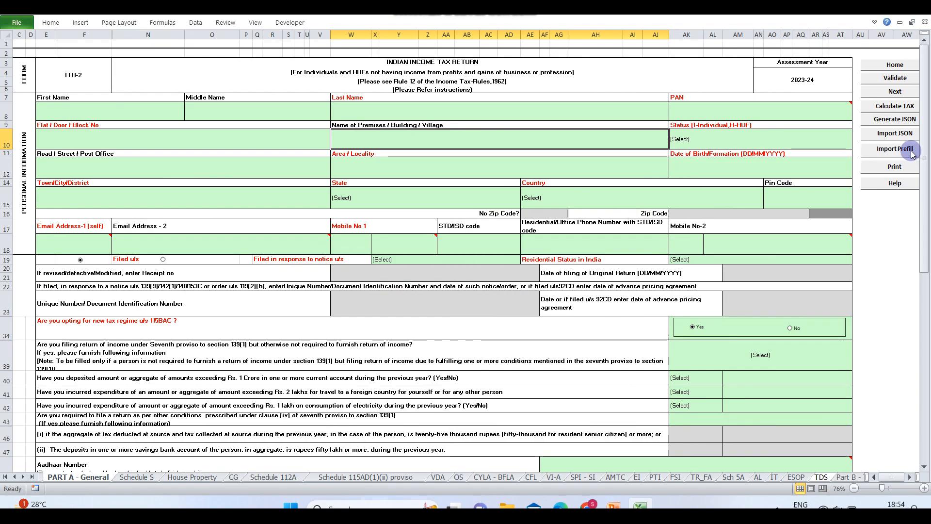
click(892, 154)
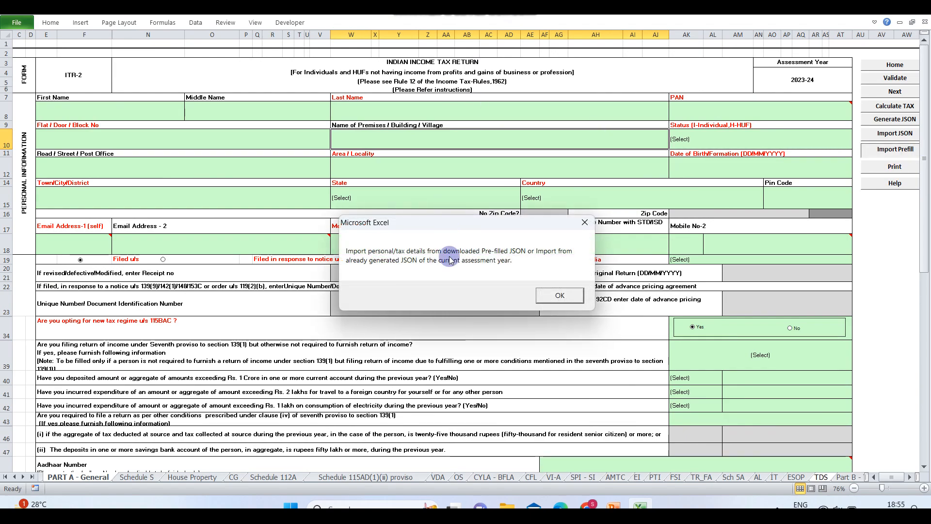
Import the downloaded prefill JSON into the form, keeping the existing tax regime answer
click(562, 296)
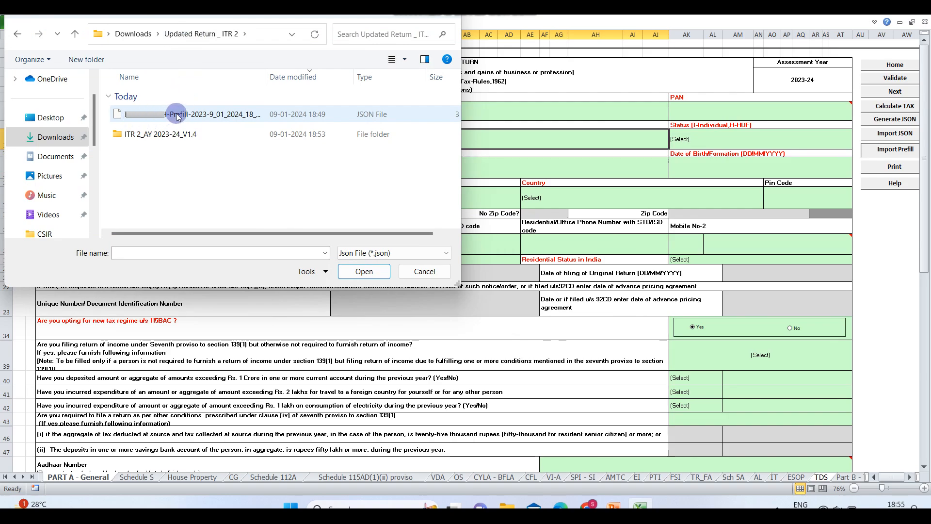
click(363, 272)
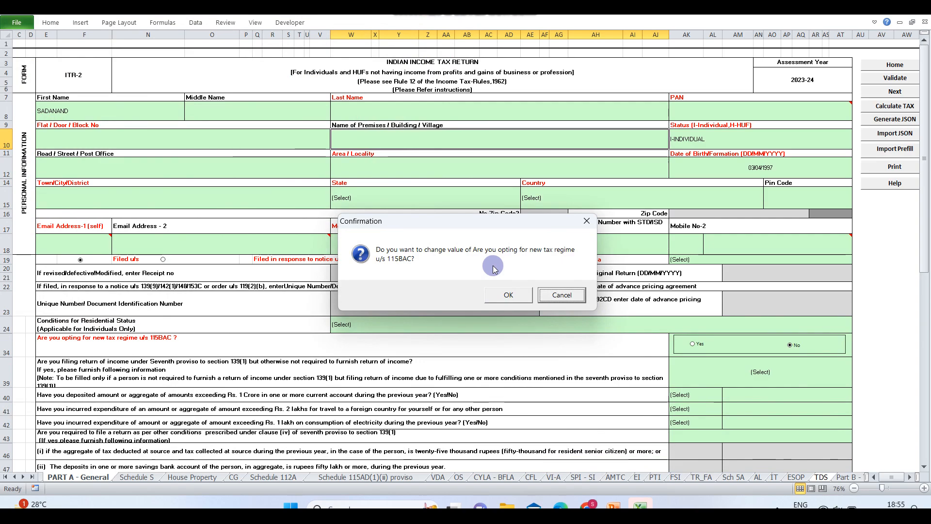
click(562, 295)
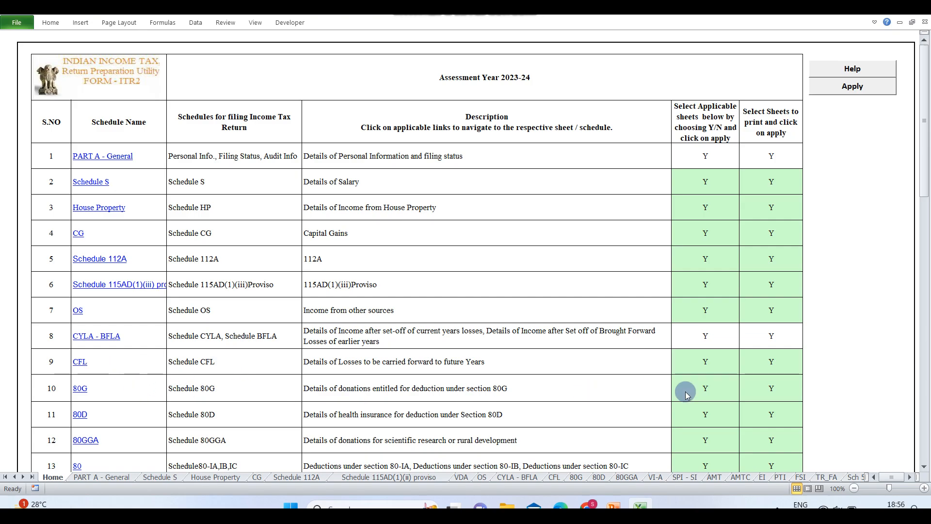
Set the 80G schedule to N, apply the schedule choices, and go to PART A - General
click(711, 391)
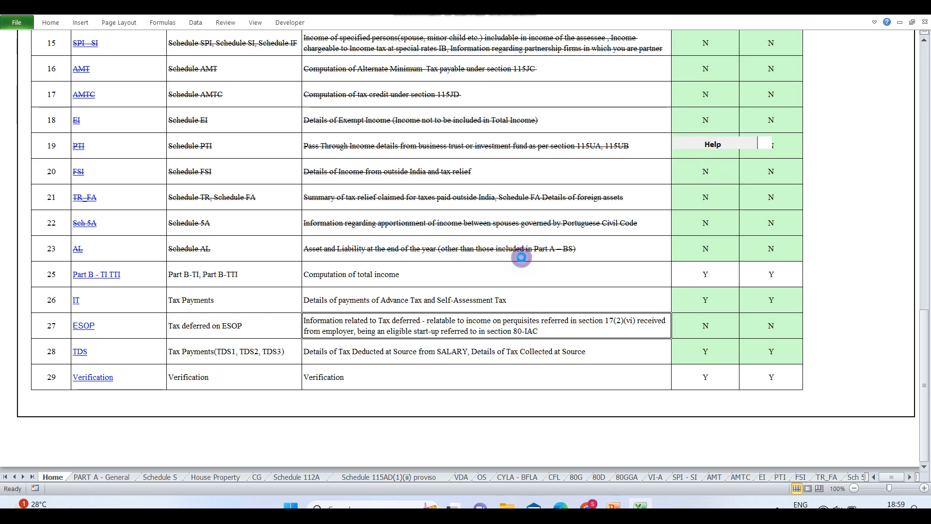
scroll(522, 257, up, 6)
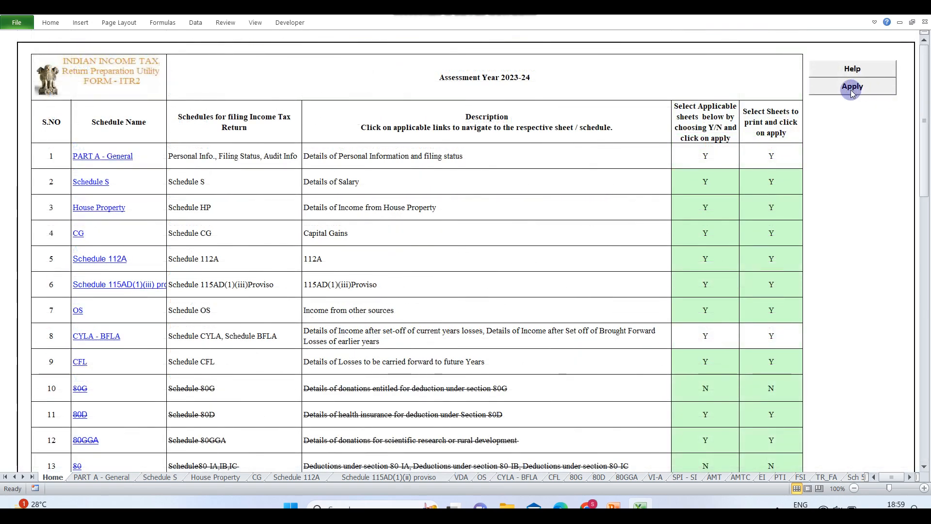
click(852, 92)
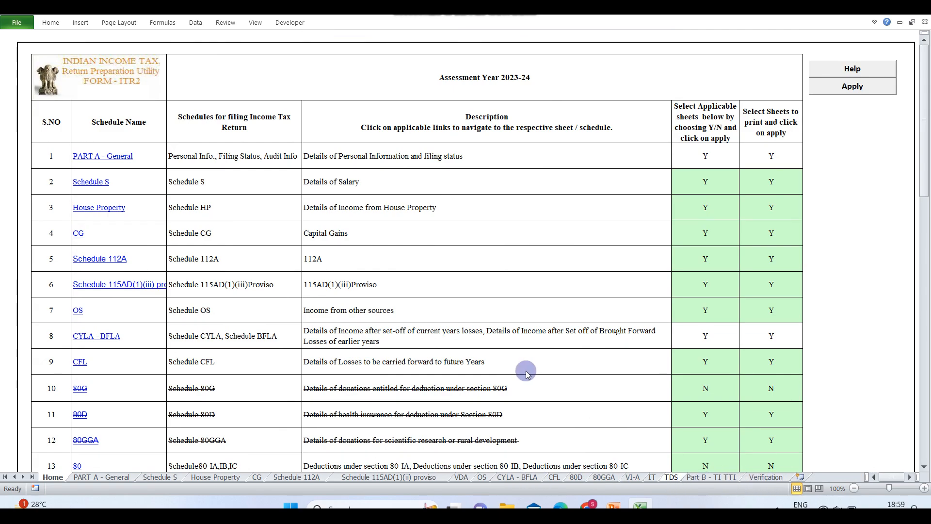
click(100, 474)
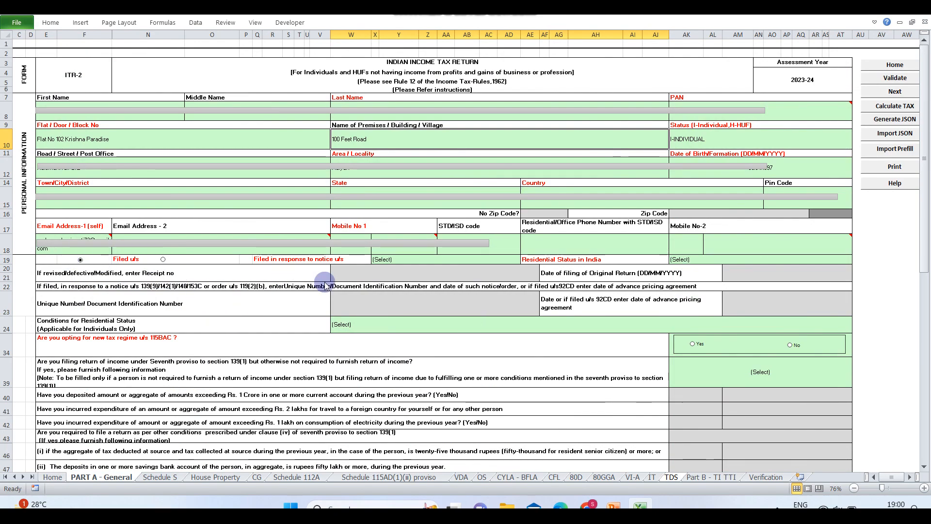
File under section 139(8A), set residential status to RES - Resident, and answer No to the new regime
click(473, 261)
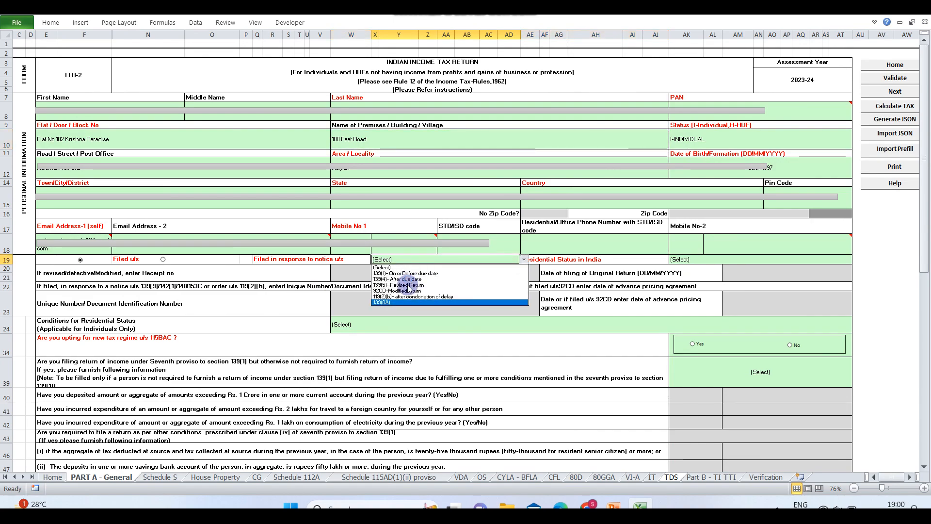
click(382, 301)
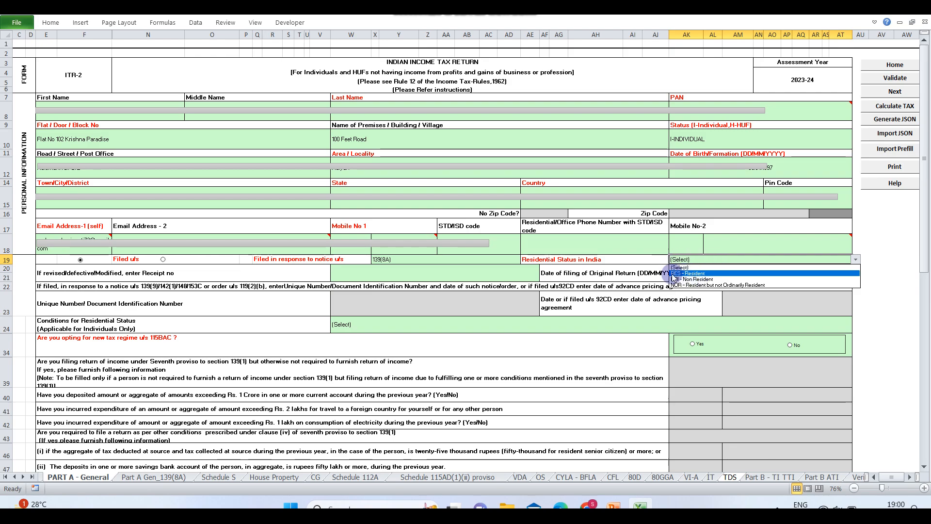
click(690, 275)
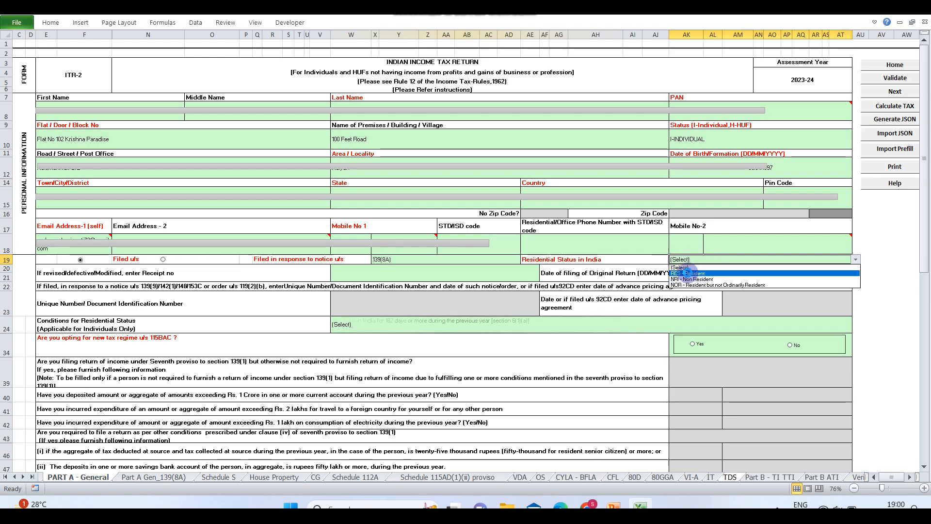
click(342, 324)
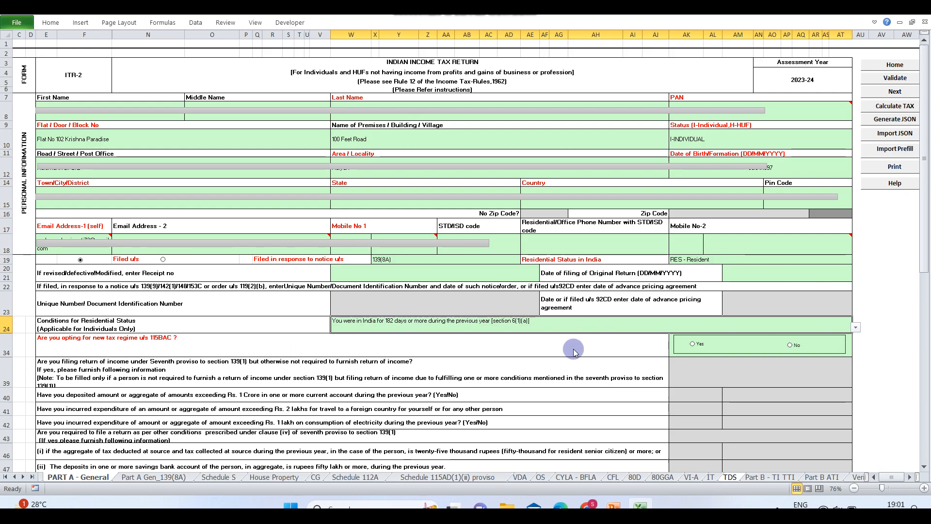
click(711, 346)
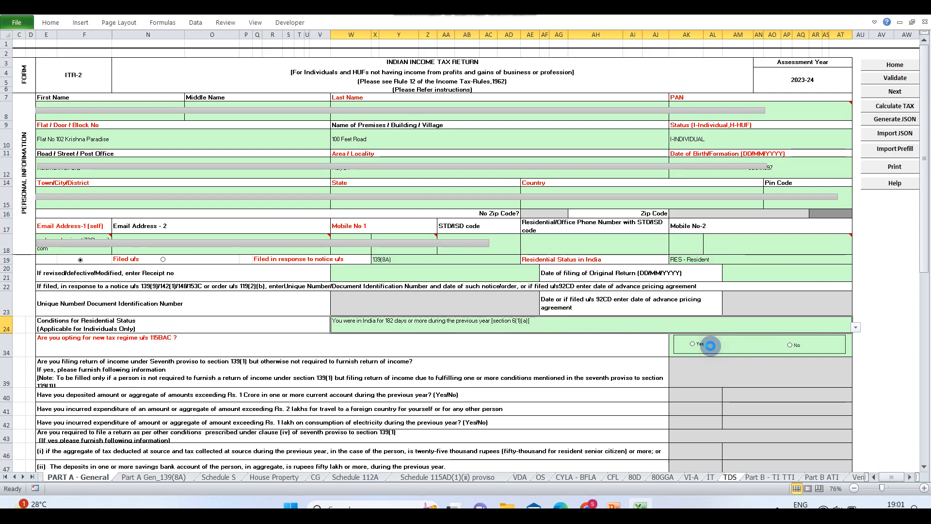
click(790, 345)
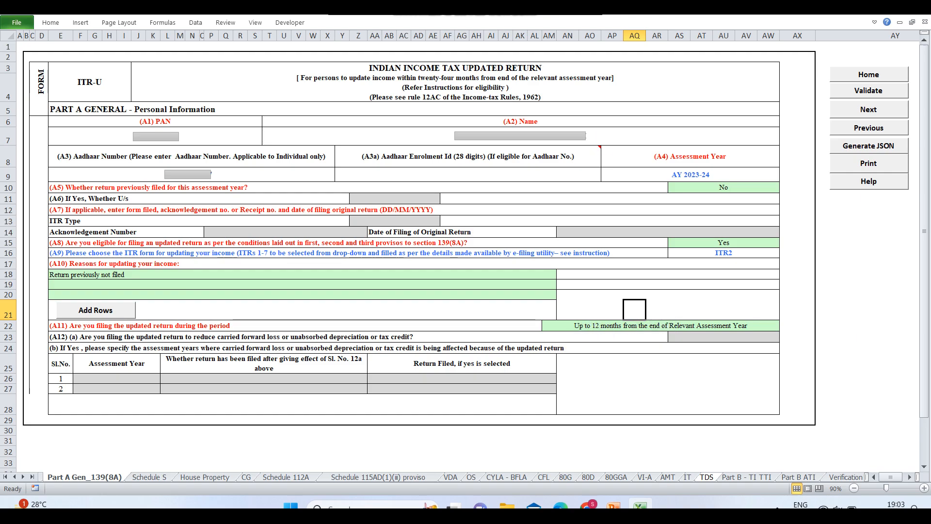
Run Validate on the Part A Gen_139(8A) sheet
click(852, 89)
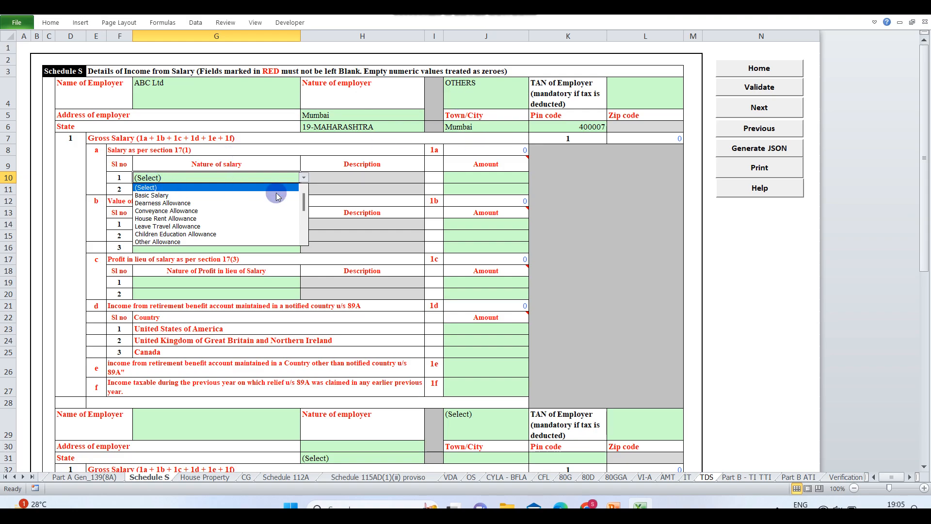
Enter Basic Salary of 400000 in Schedule S and confirm it passes validation
click(152, 196)
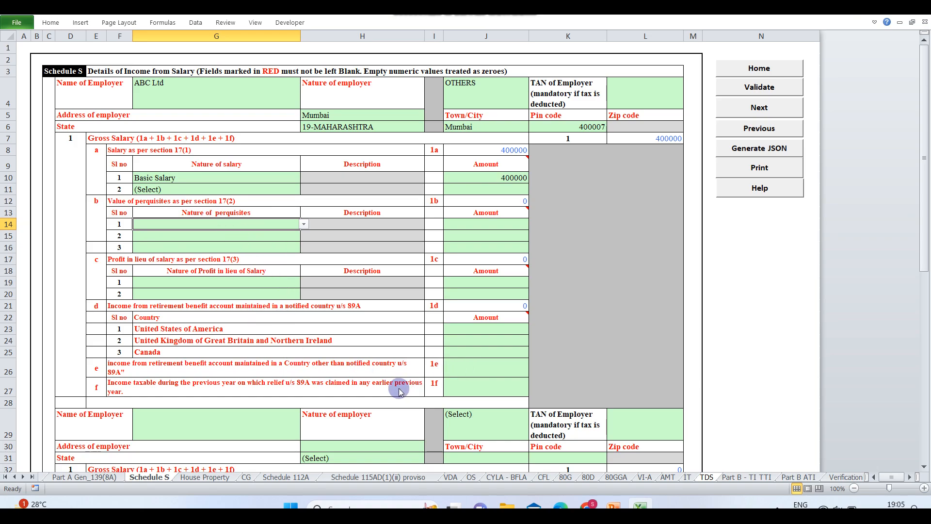
scroll(388, 389, down, 8)
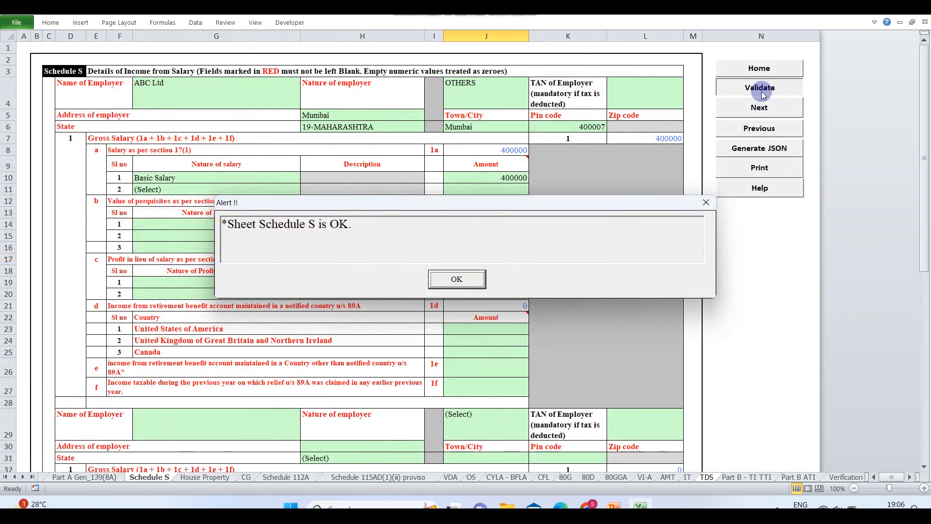
click(459, 280)
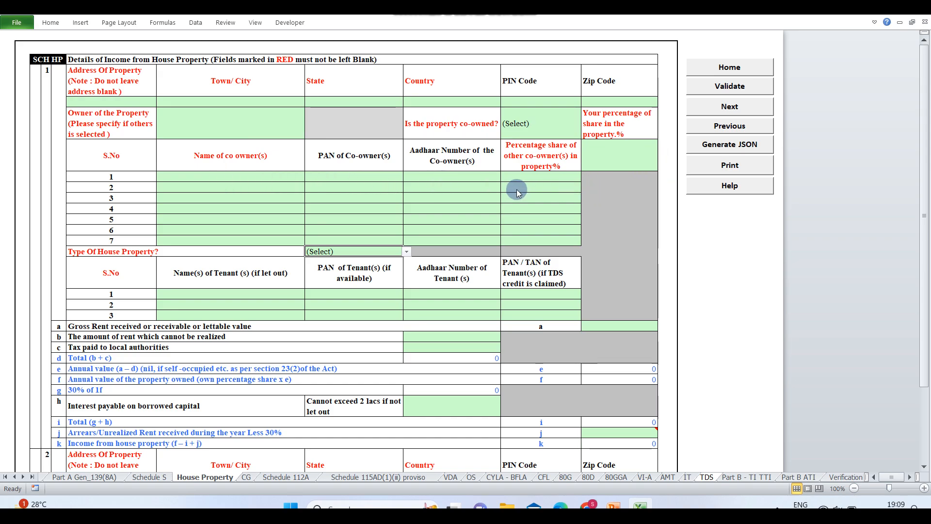
Change the first house property's type from Self Occupied to Let Out and scroll to its rent fields
click(407, 252)
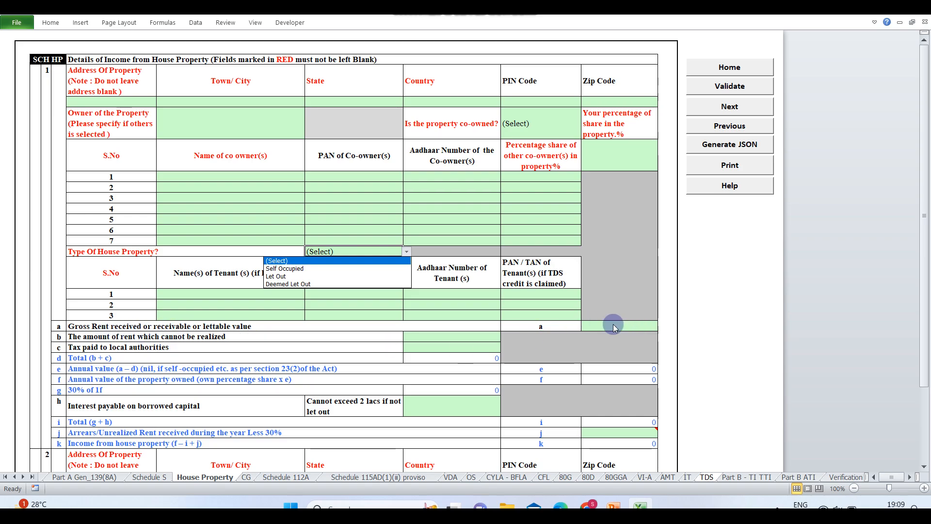
click(283, 268)
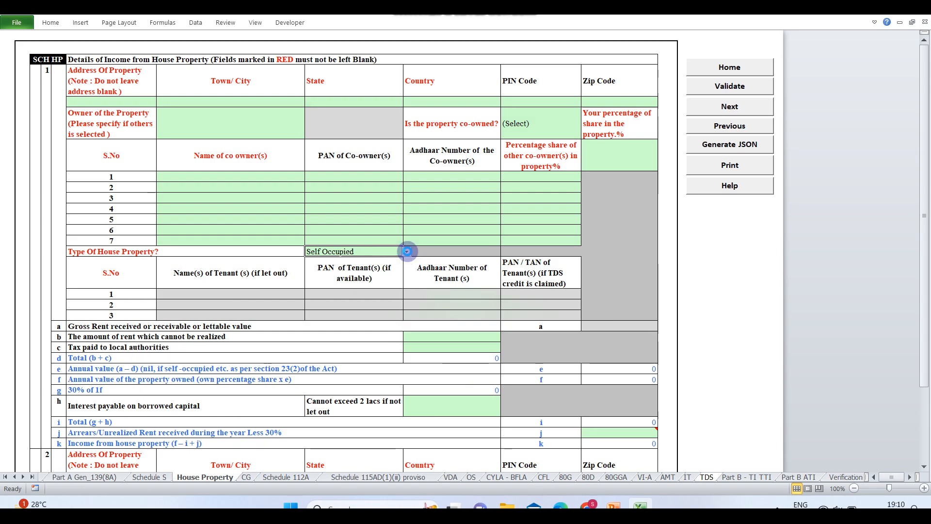
click(407, 251)
click(335, 264)
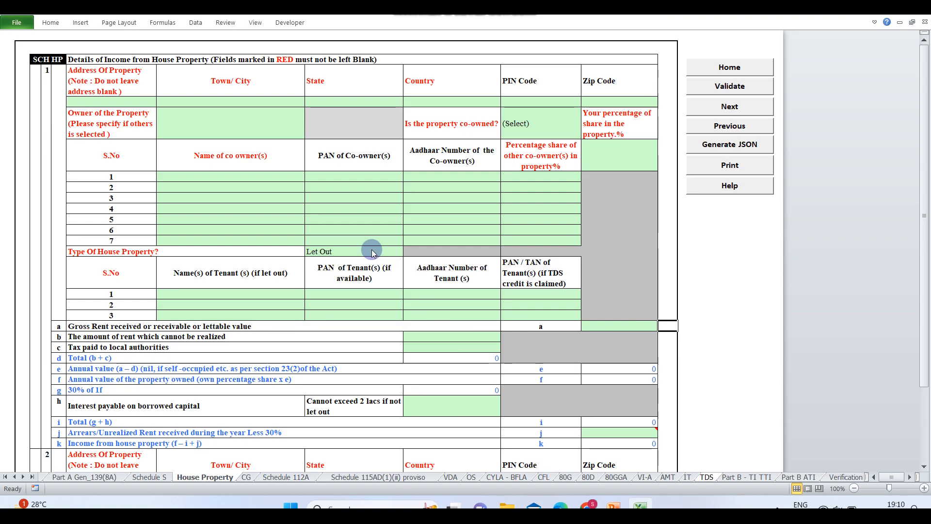
scroll(371, 250, down, 9)
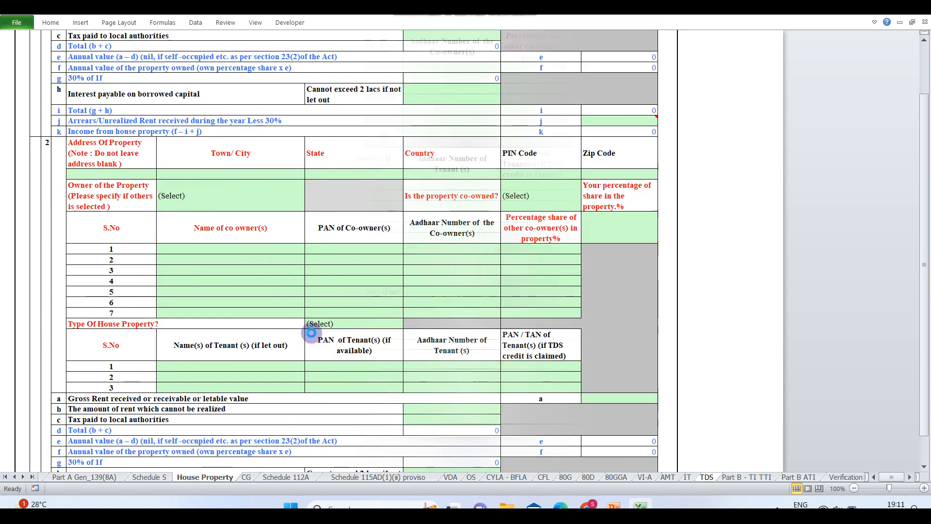
scroll(312, 335, down, 4)
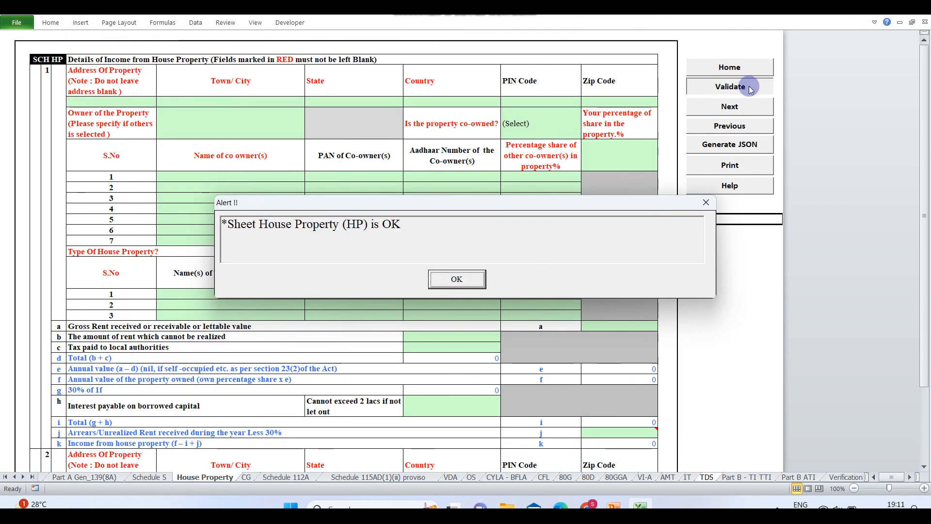
Accept the alert confirming the House Property schedule passed validation
click(457, 279)
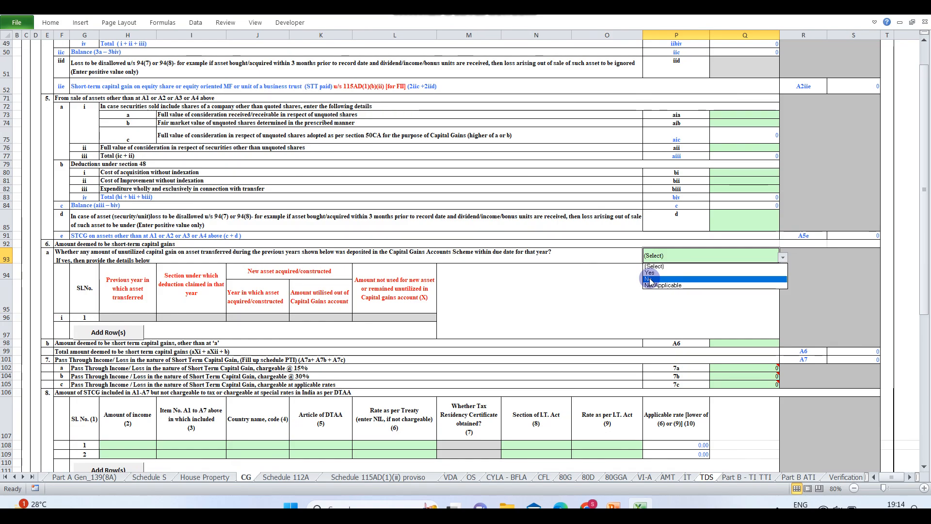
Scroll the CG sheet down to row 214, item 4a LTCG under section 112A
scroll(483, 271, down, 12)
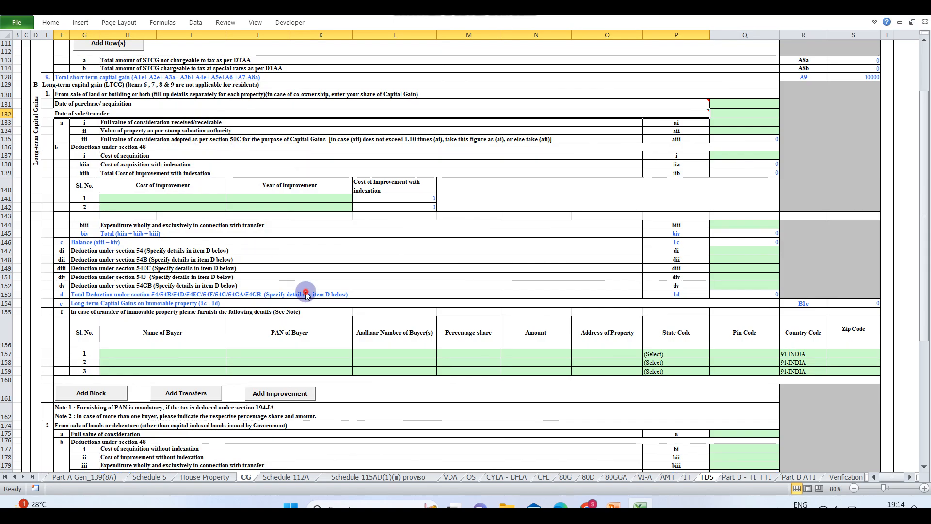
scroll(304, 292, down, 3)
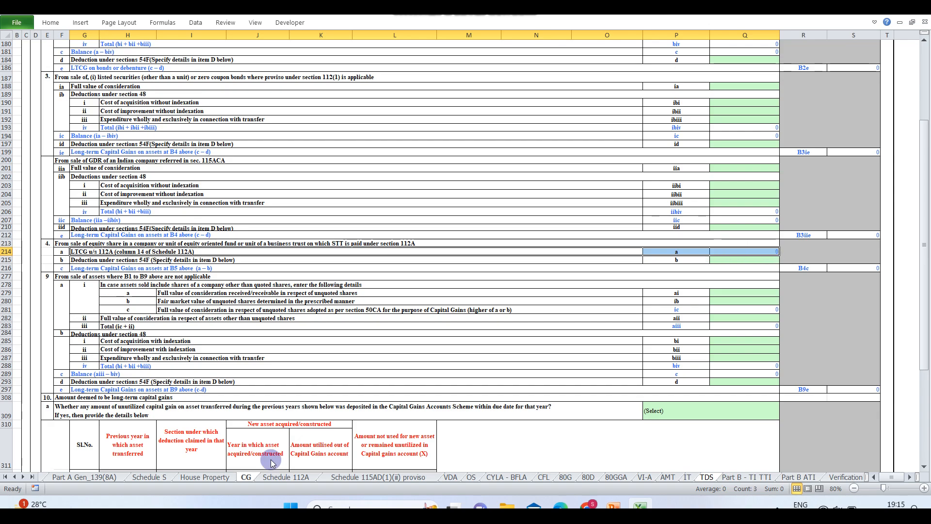
On Schedule 112A, set Col 1a row 1 to 'After 31st January 2018' and validate
click(297, 478)
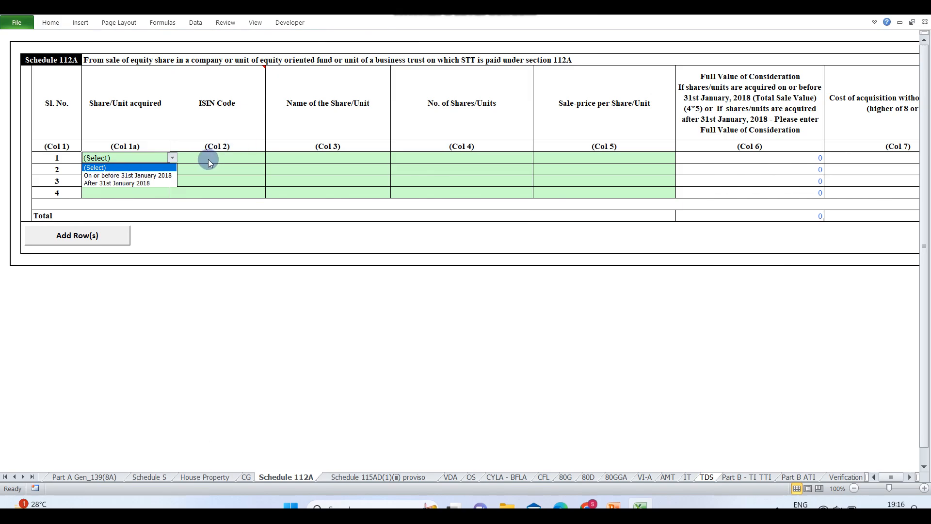
click(115, 185)
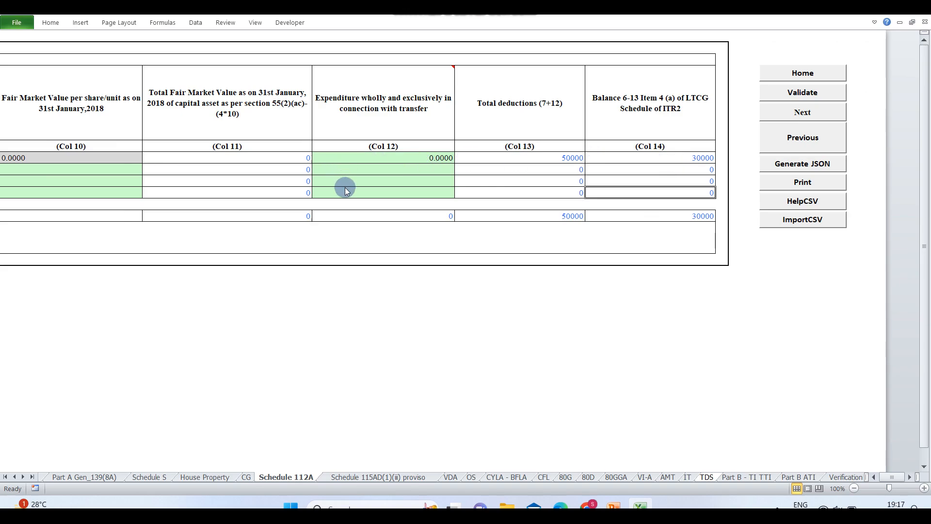
click(802, 92)
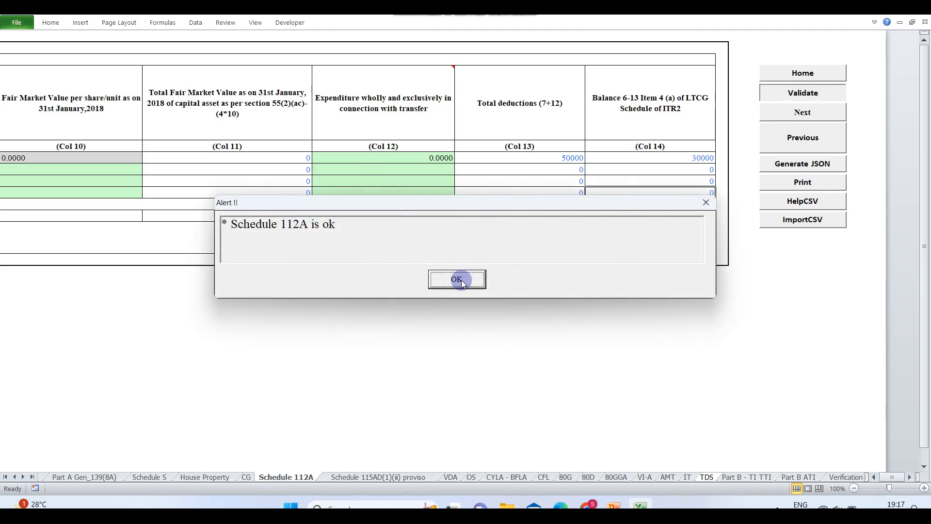
Dismiss the 'Schedule 112A is ok' validation alert
click(457, 280)
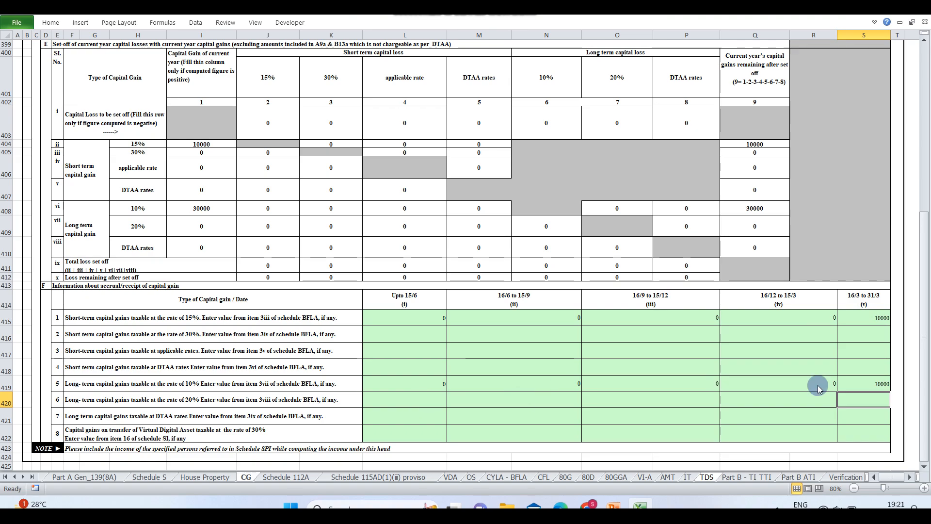
Validate the CG sheet, raising the Table F(5) LTCG 10% versus BFLA Rs.30000 warning
click(572, 352)
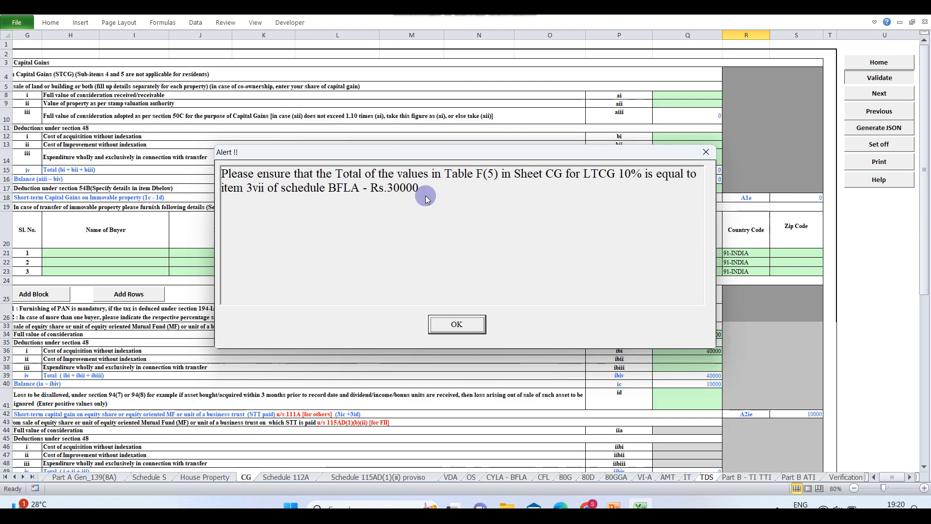
Dismiss the LTCG 10% warning and accept 'Sheet CG is ok' to reach Schedule VDA
click(504, 480)
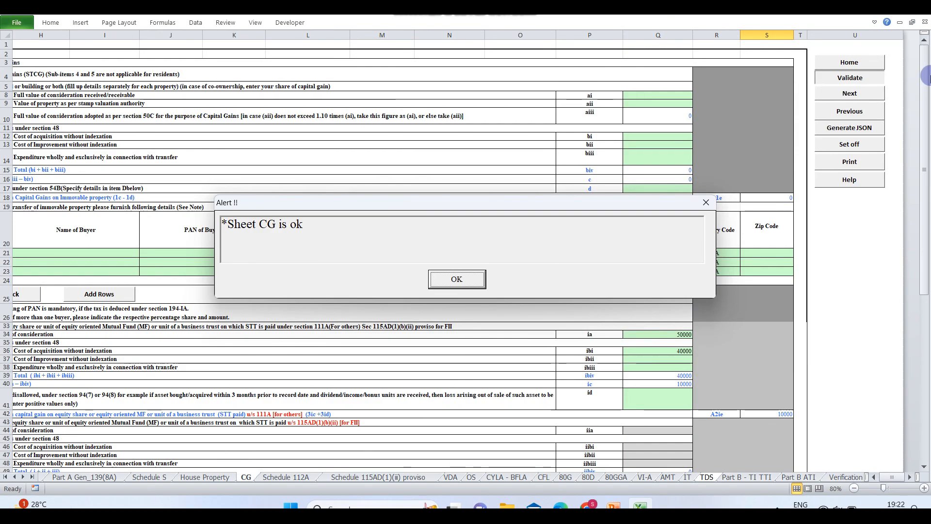
click(442, 285)
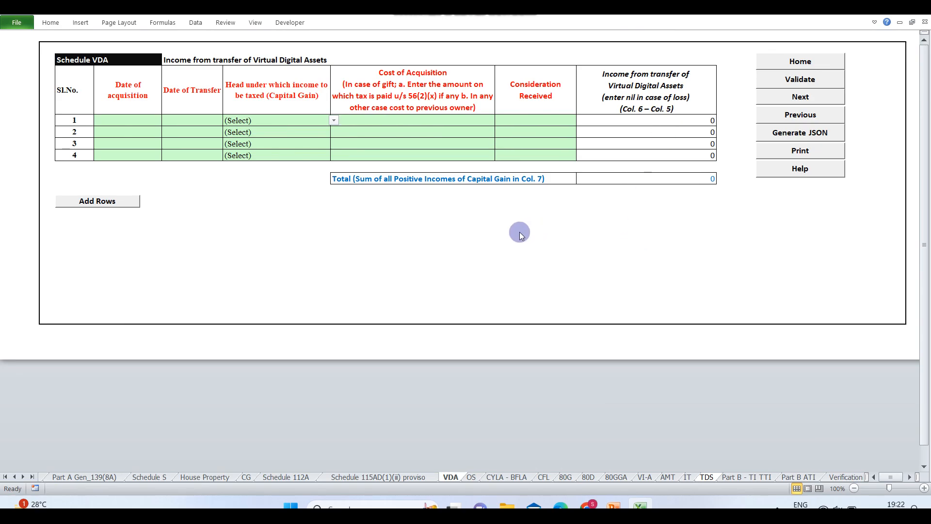
Validate Schedule VDA and accept 'Sheet VDA is ok' to continue to the OS sheet
click(794, 80)
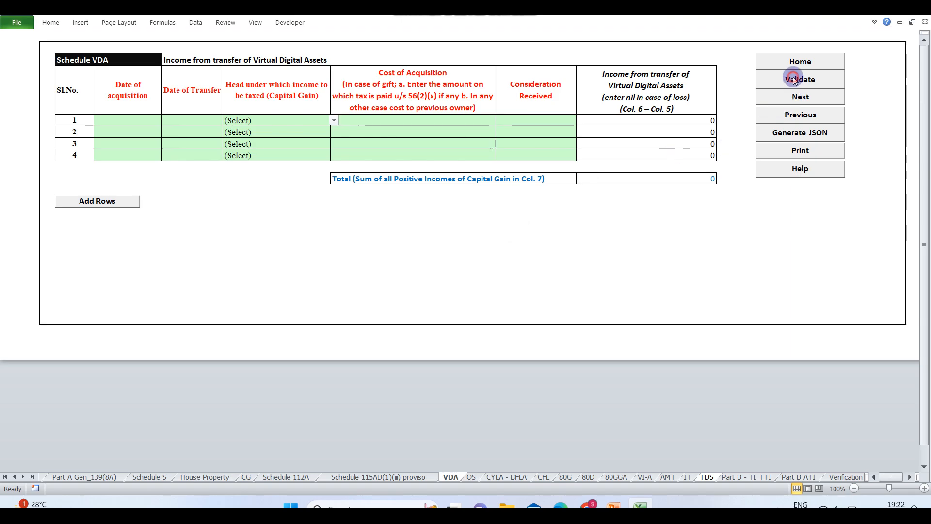
click(463, 280)
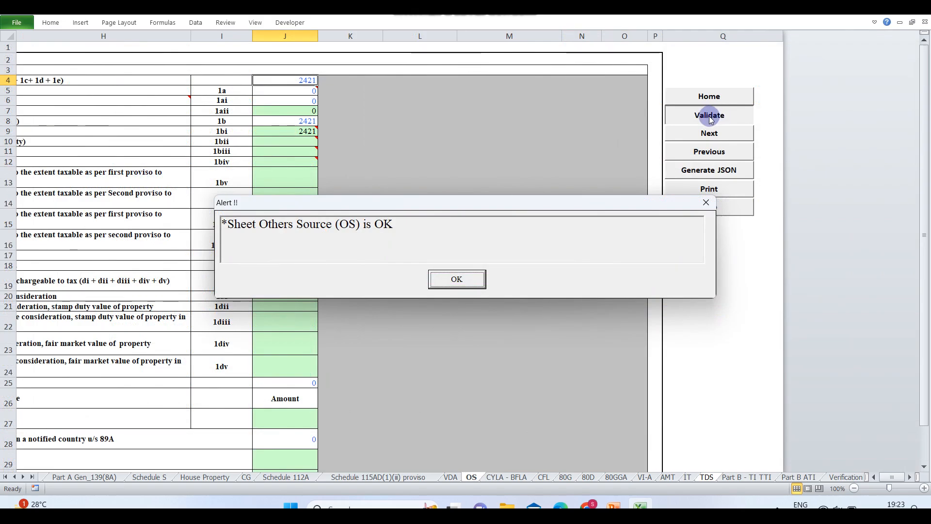
Accept the OS and CFL validation alerts, arriving at Schedule 80G
click(457, 280)
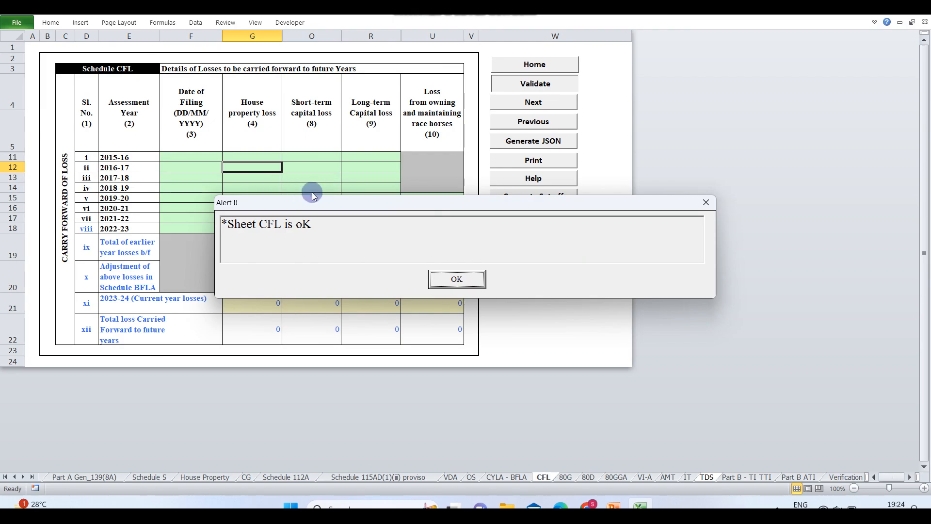
click(454, 278)
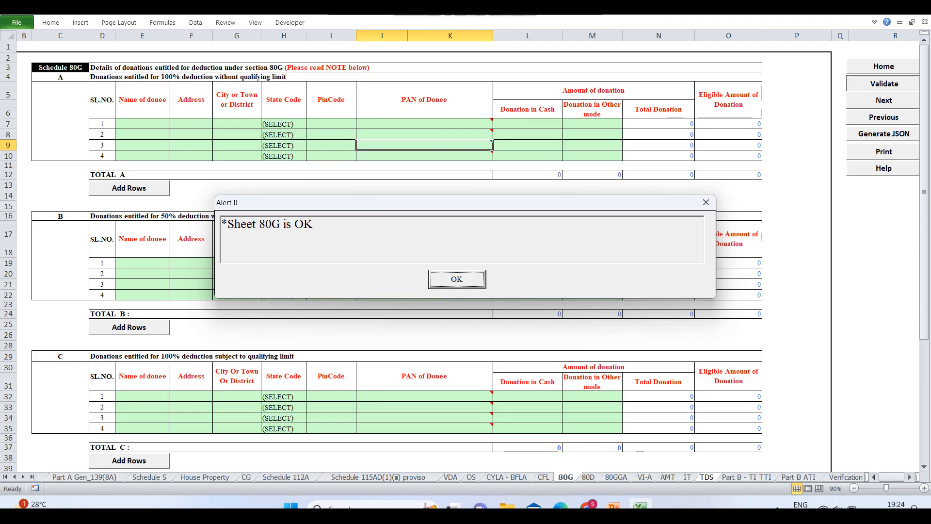
On the 80D sheet choose 'Not Claiming for Self/Family', then pass validation to VI-A
click(587, 478)
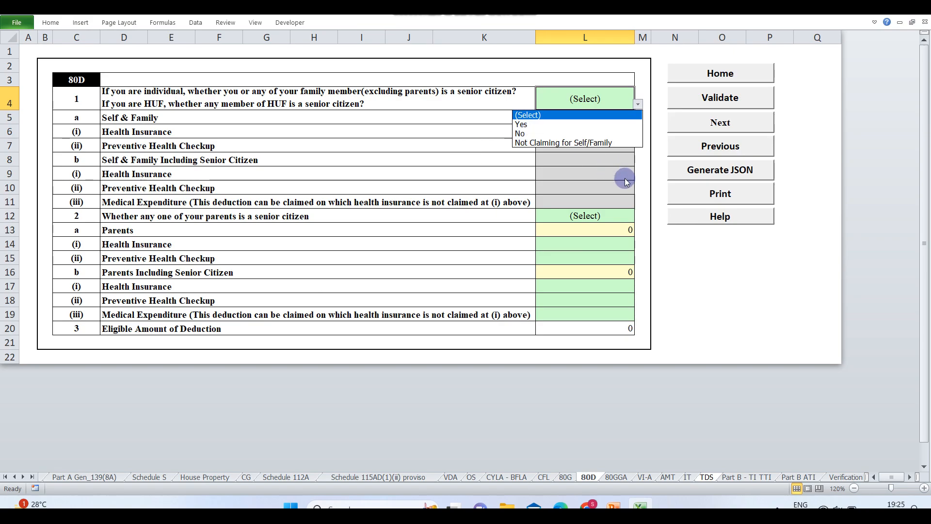
click(531, 142)
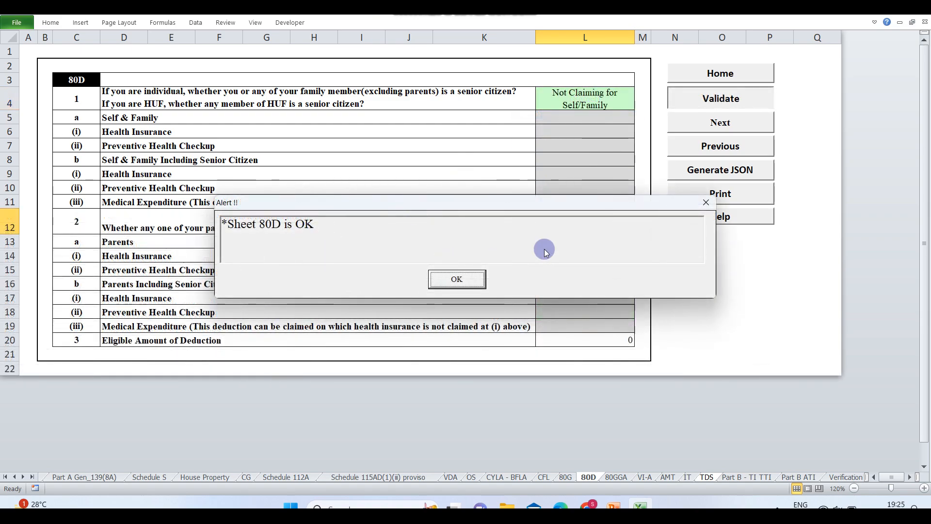
click(447, 276)
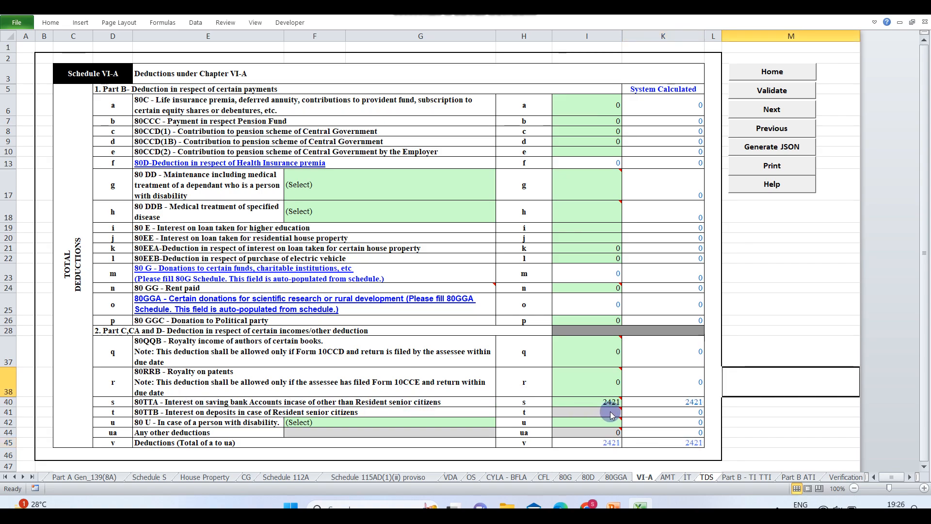
Validate VI-A, then accept the VI-A, AMT, advance-tax and IT alerts to reach TDS
click(772, 91)
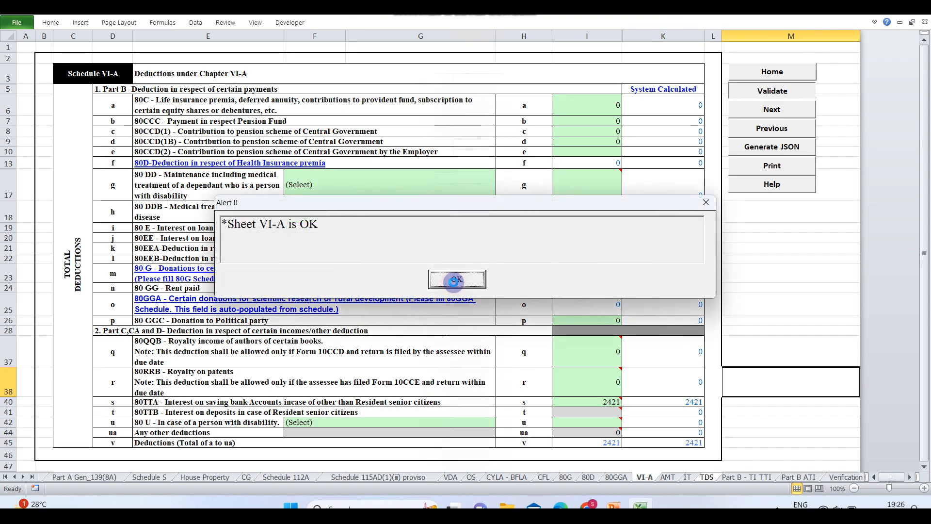
click(456, 280)
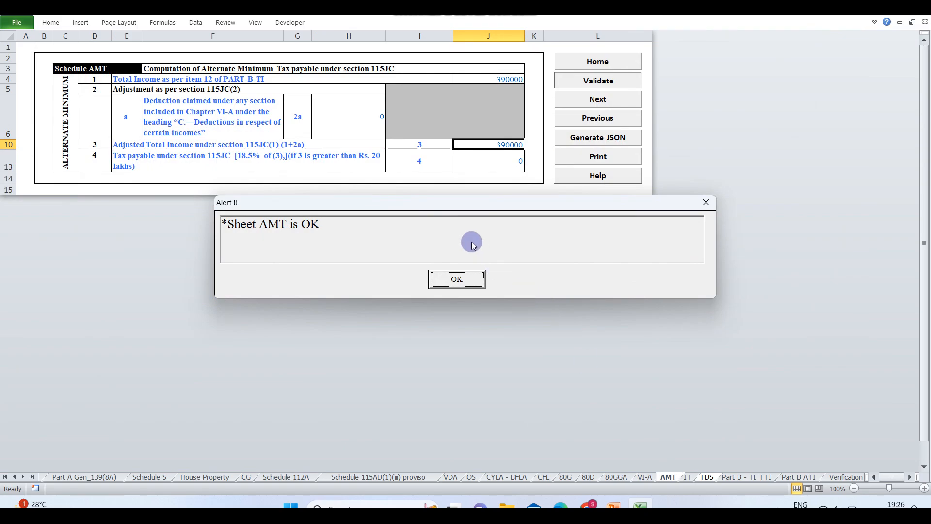
click(463, 279)
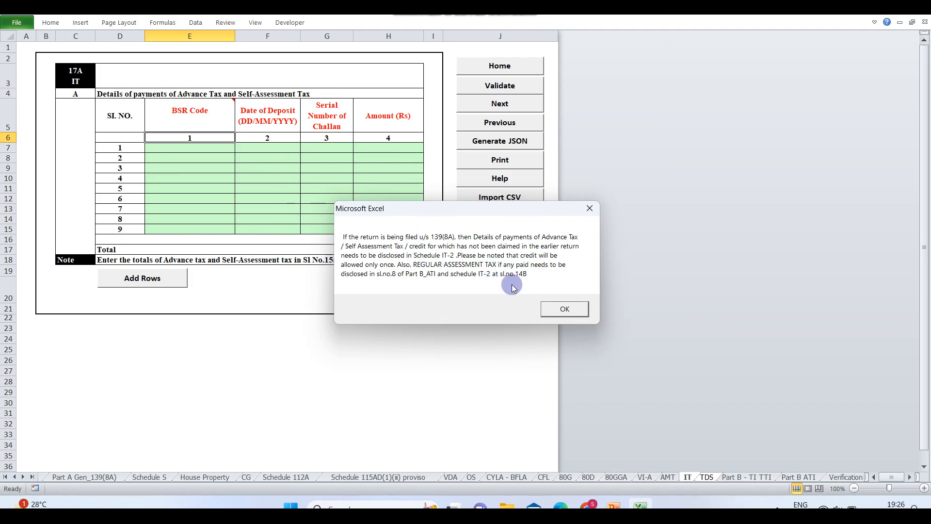
click(565, 310)
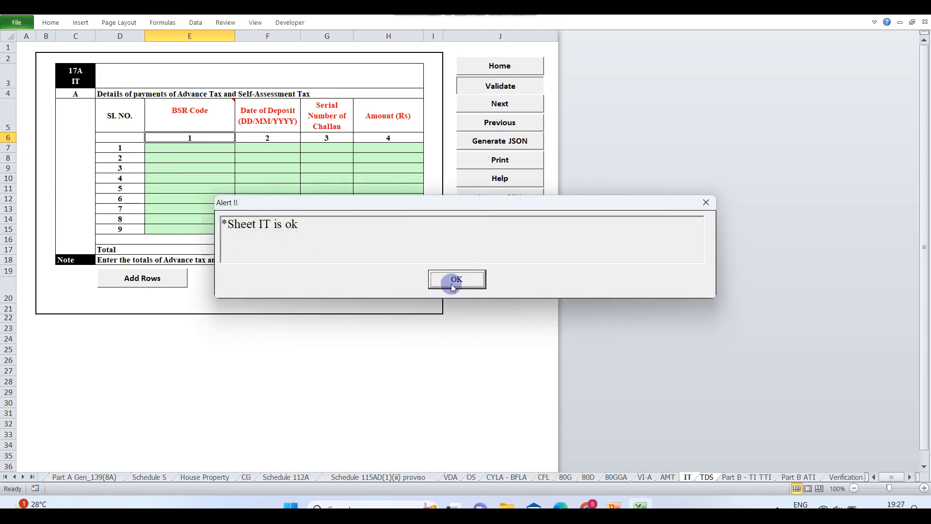
click(451, 280)
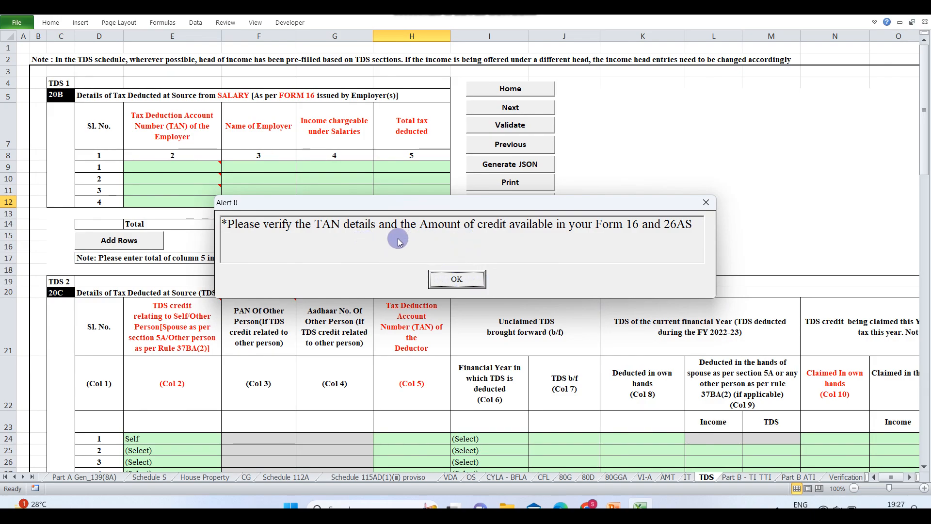
Reset the TDS2 row 1 credit owner from Self to (Select) so the TDS schedule validates
click(456, 281)
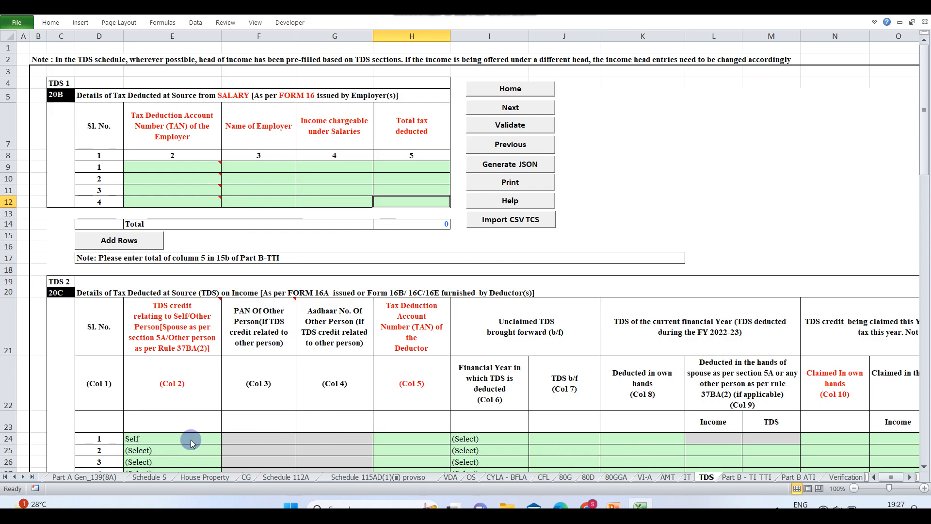
click(523, 125)
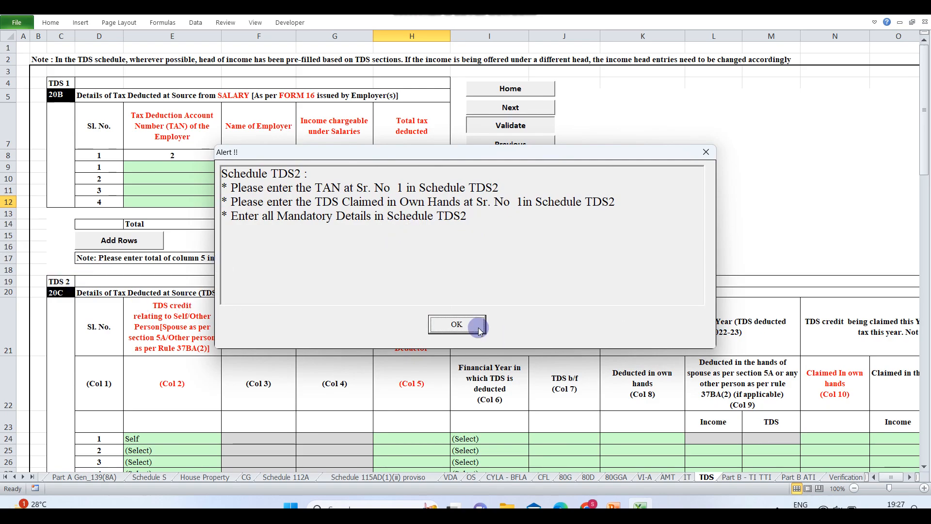
click(458, 324)
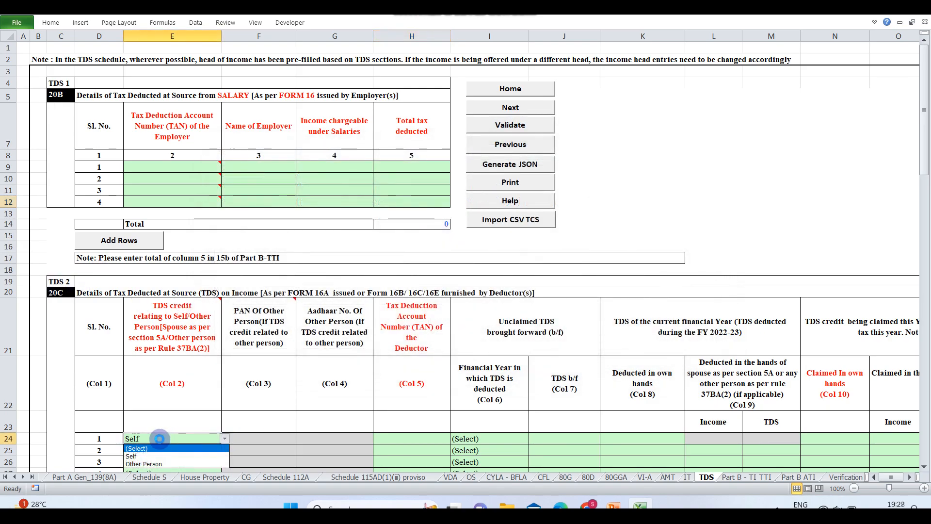
click(137, 448)
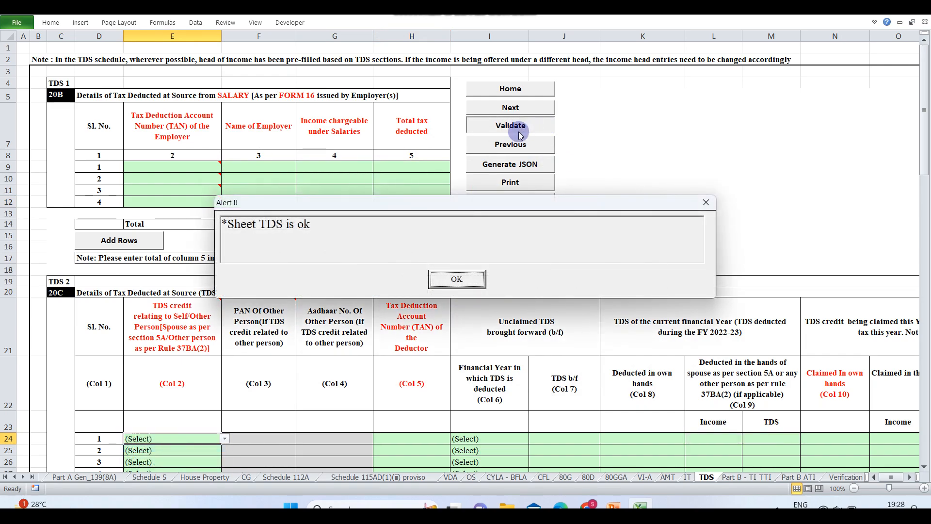
click(456, 280)
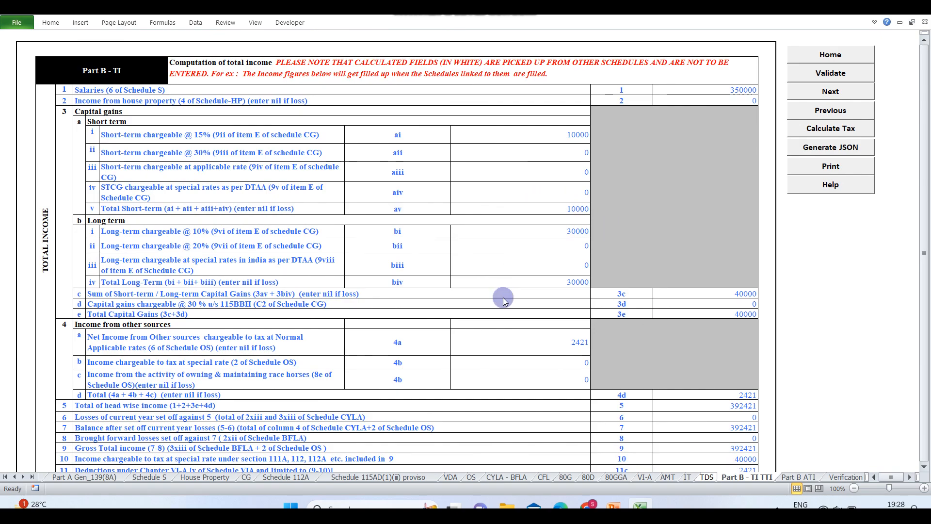
Review the Part B - TI and TTI figures down to the bank details, then switch to Part B ATI
scroll(503, 297, down, 13)
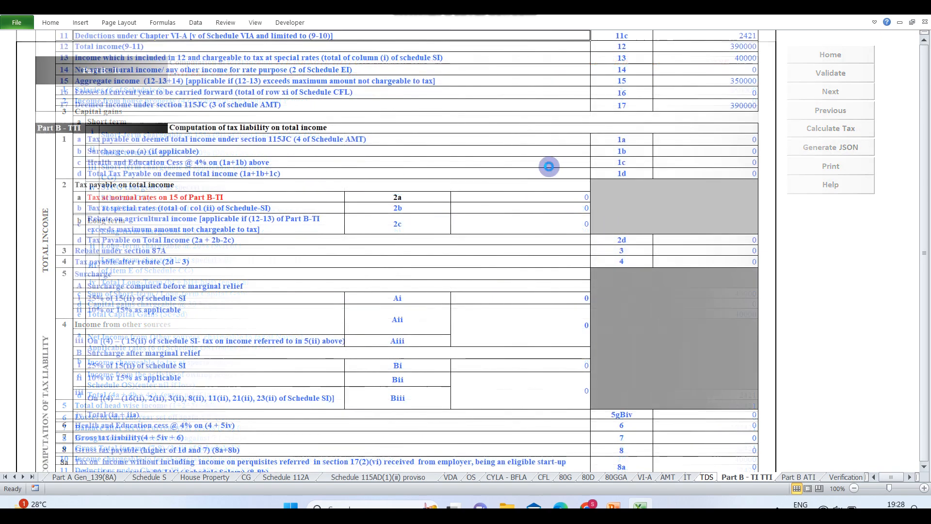
scroll(467, 350, down, 10)
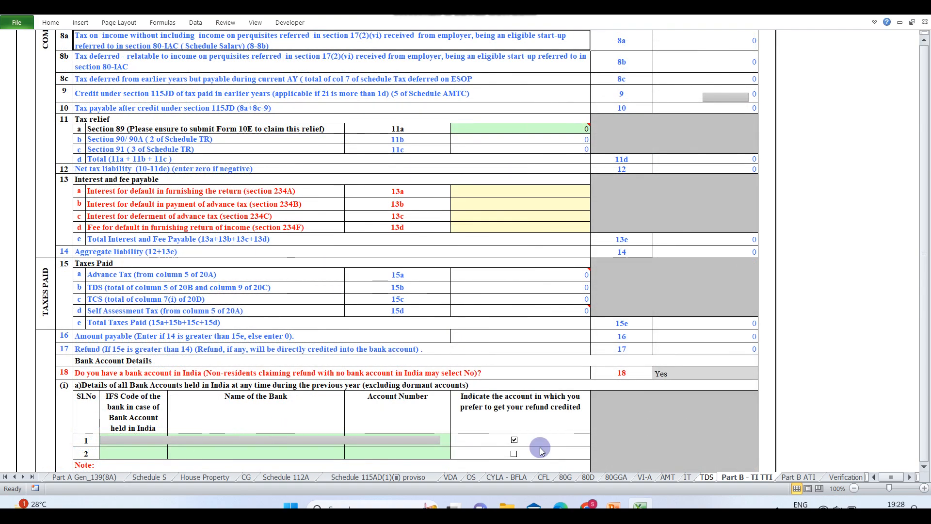
click(559, 397)
scroll(558, 398, down, 7)
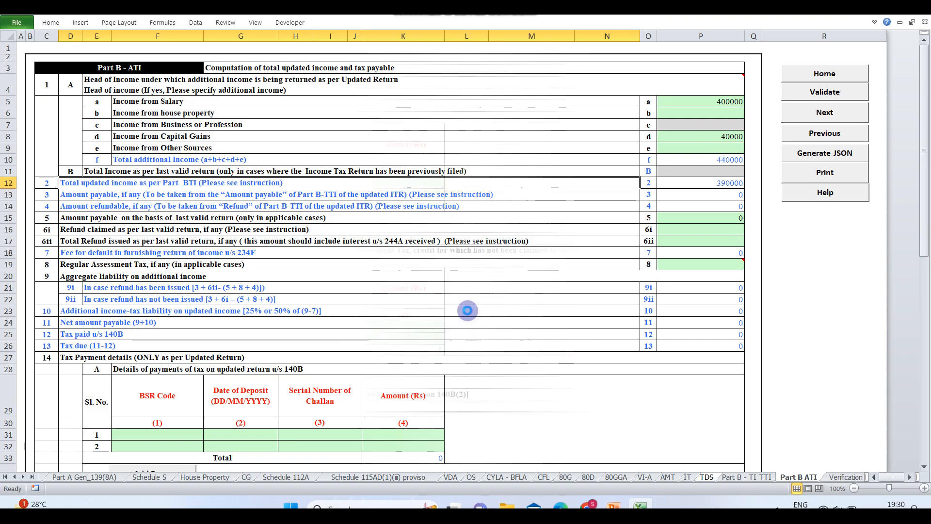
Dismiss the Part B ATI warnings about zero amount payable and tax paid
scroll(468, 311, down, 7)
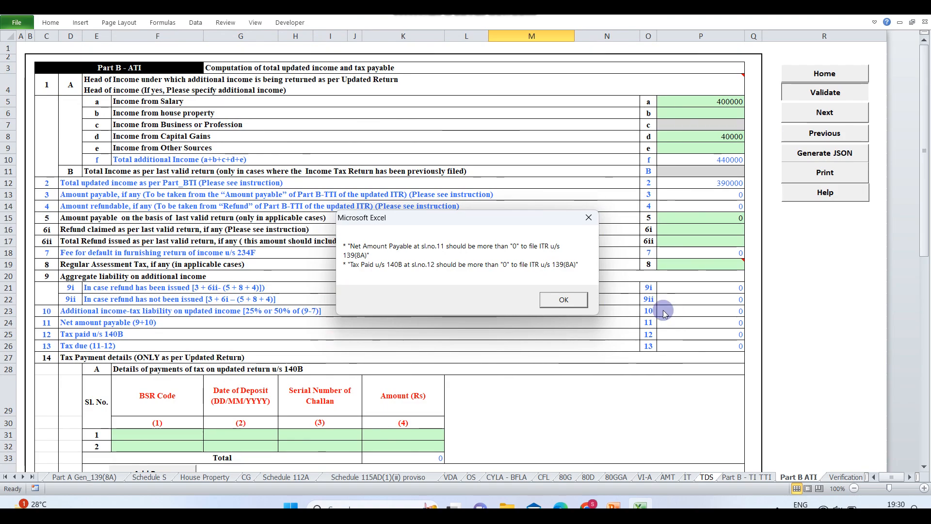
click(565, 300)
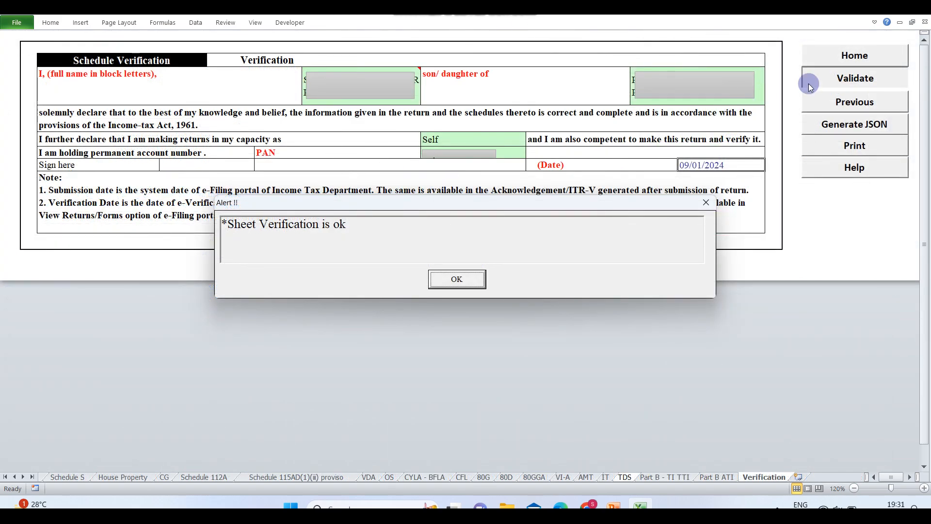
Close the 'Sheet Verification is ok' confirmation
click(475, 276)
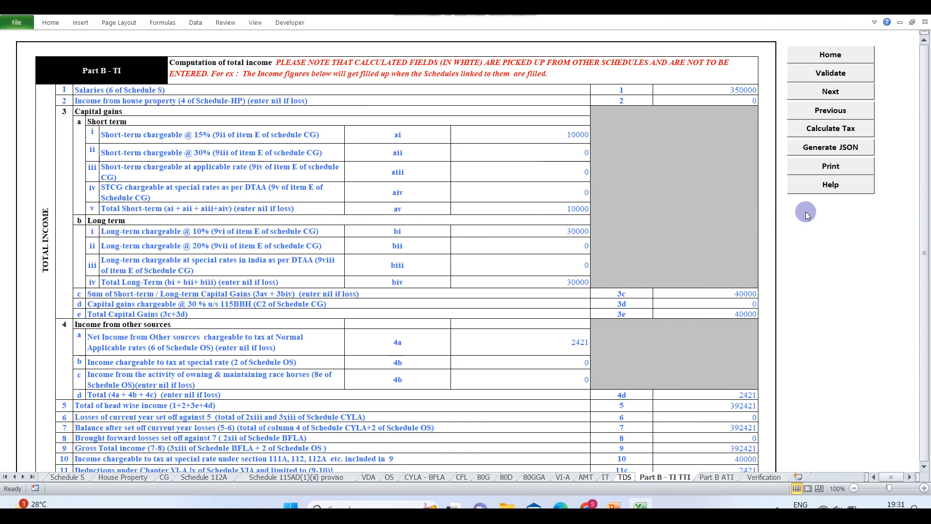
Run Calculate Tax and dismiss the alert about mandatory Sheet EI fields
click(815, 130)
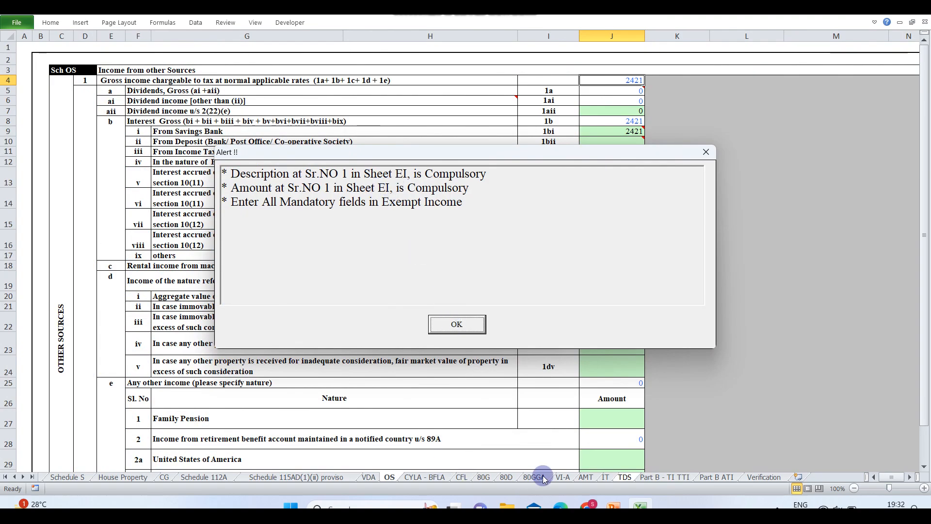
click(450, 324)
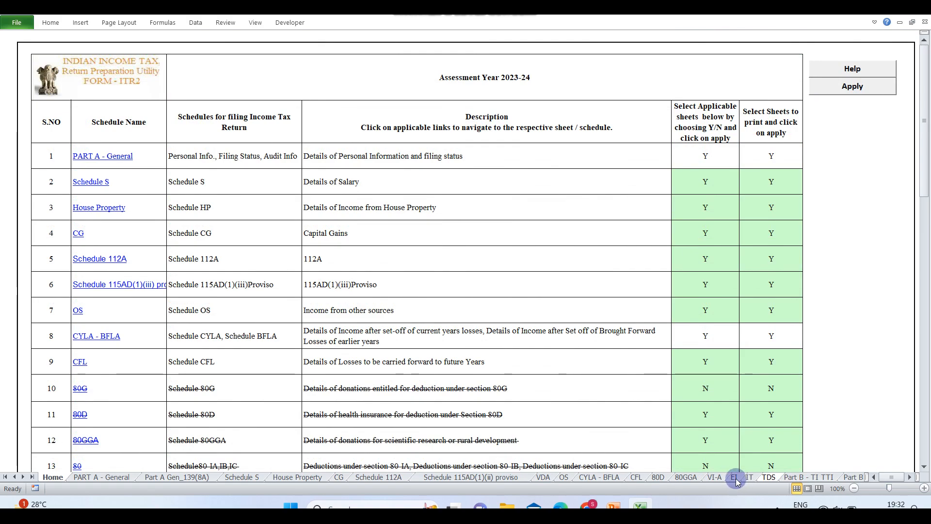
On Schedule EI, reset Nature of Income to (Select) and validate the sheet as OK
click(736, 477)
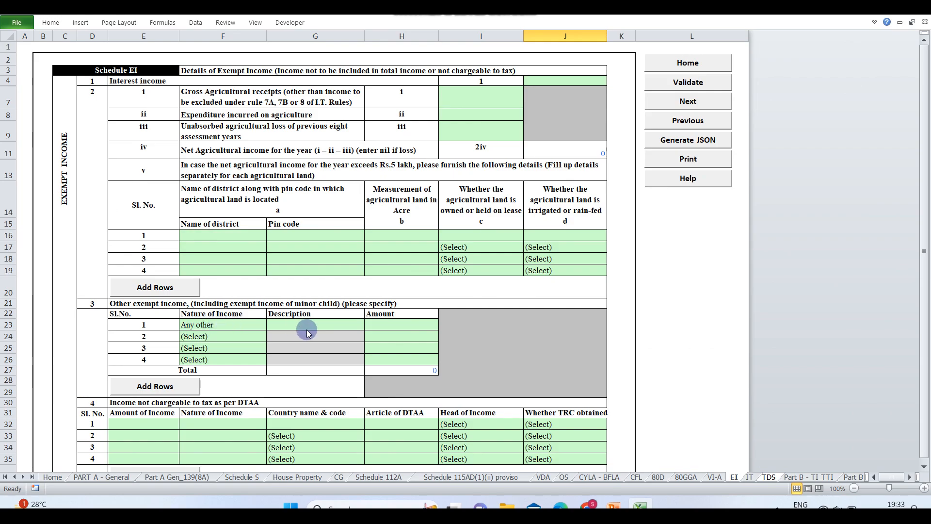
click(678, 84)
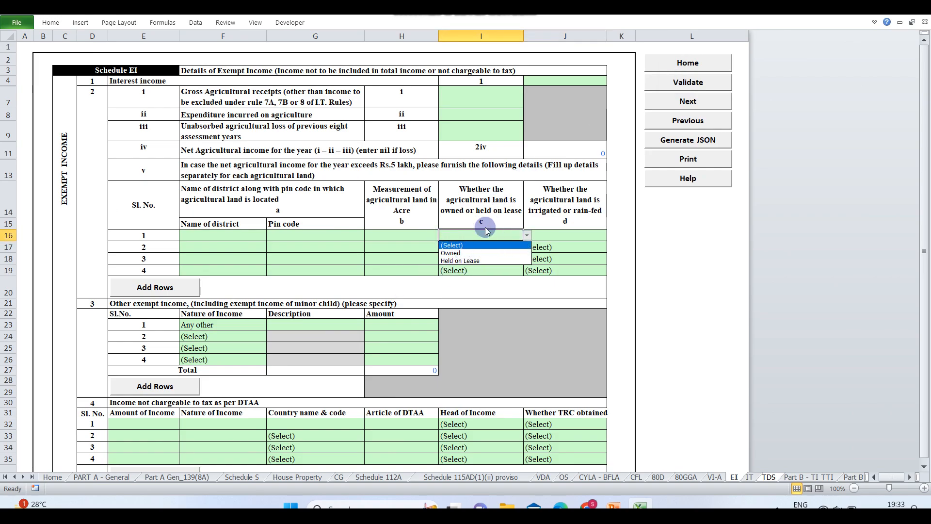
click(451, 245)
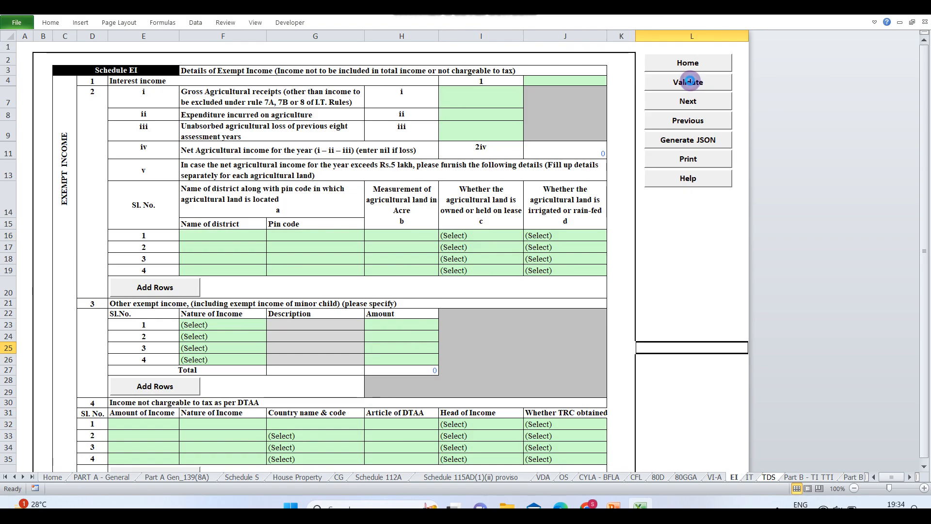
click(689, 82)
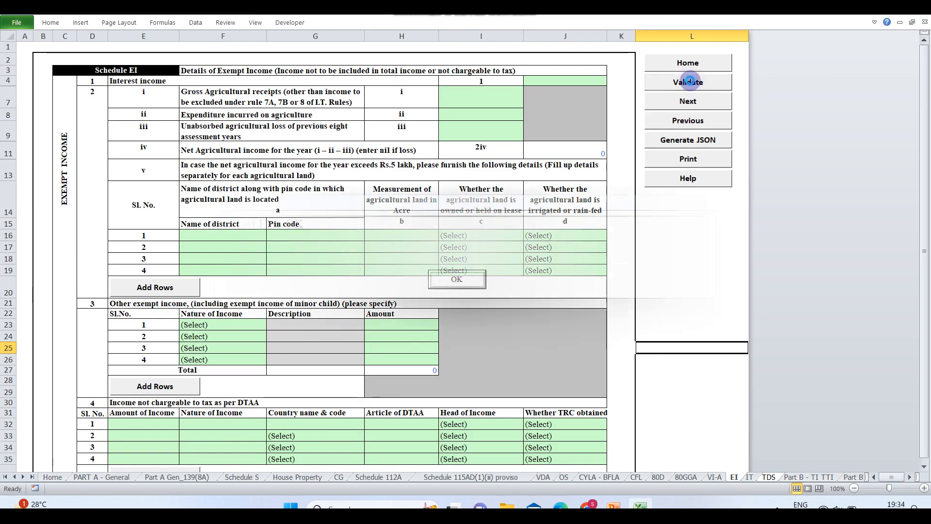
click(457, 279)
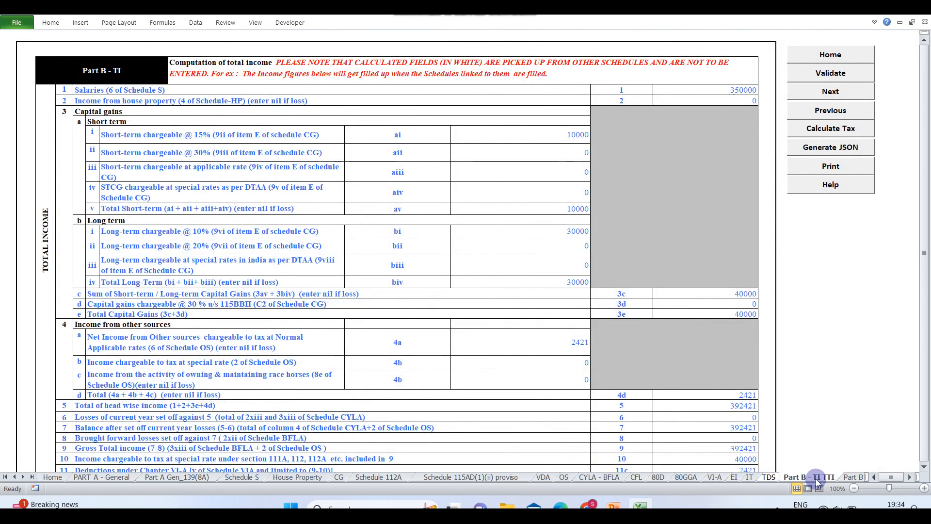
Recalculate tax, enter the 1000 challan payment in Part B ATI row 1, and validate it
click(818, 133)
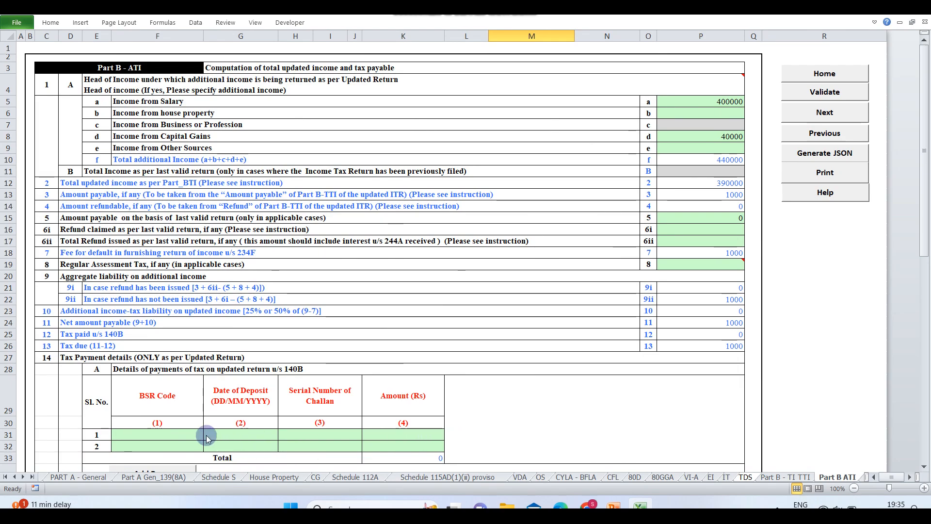
click(181, 432)
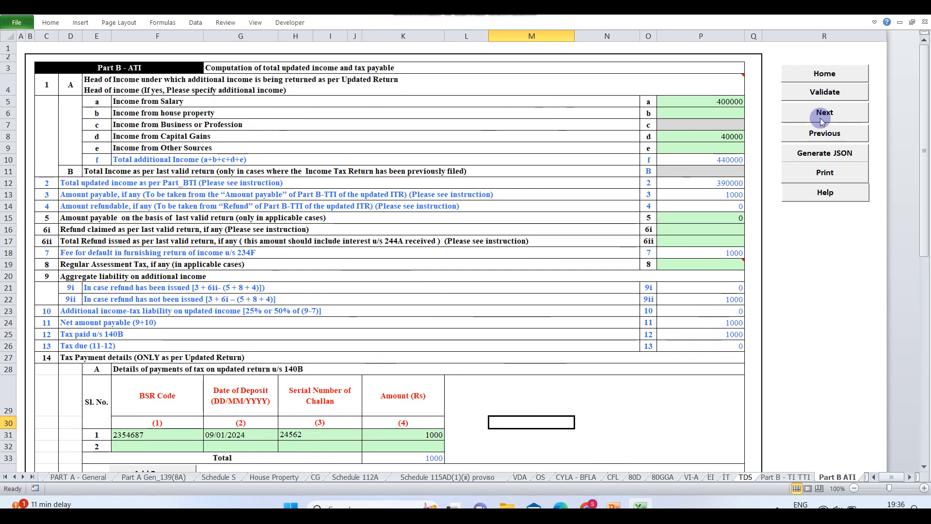
click(819, 95)
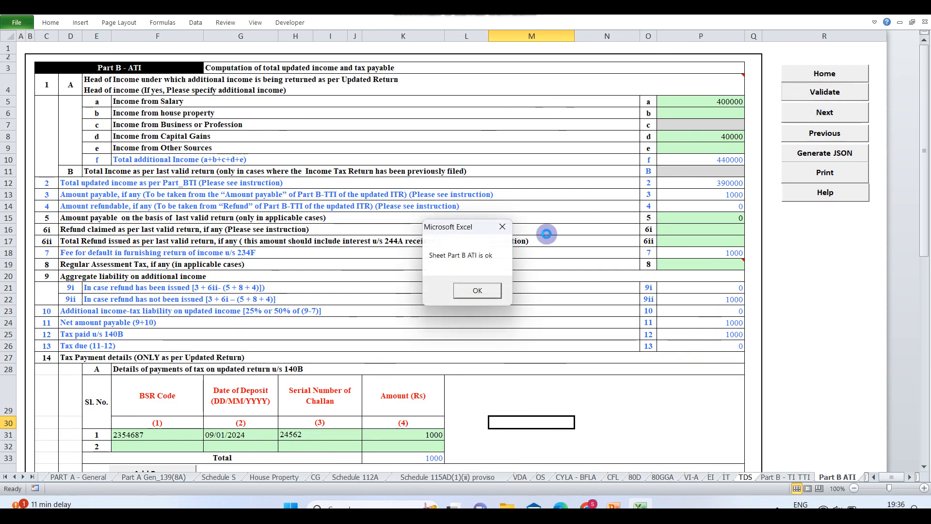
click(476, 291)
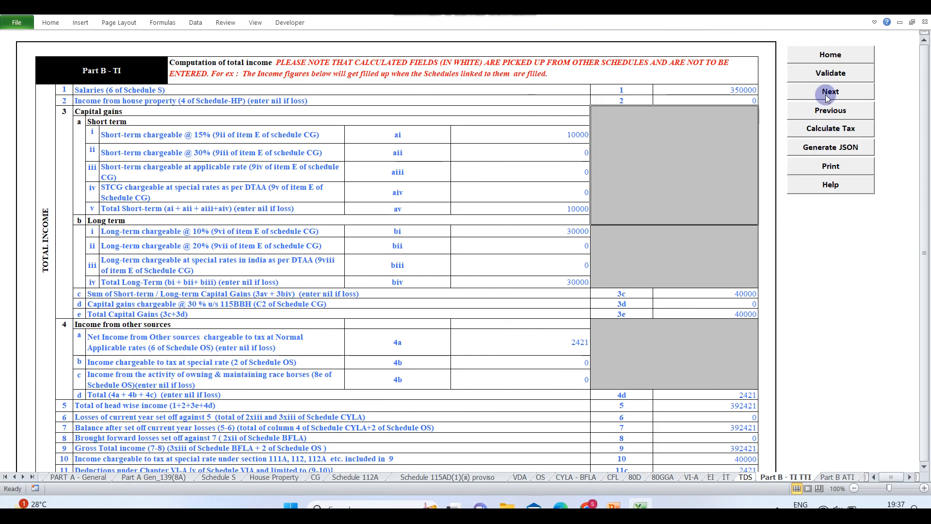
Generate the JSON, acknowledge the set-off and save notes, and save the ITR2 JSON file
click(820, 150)
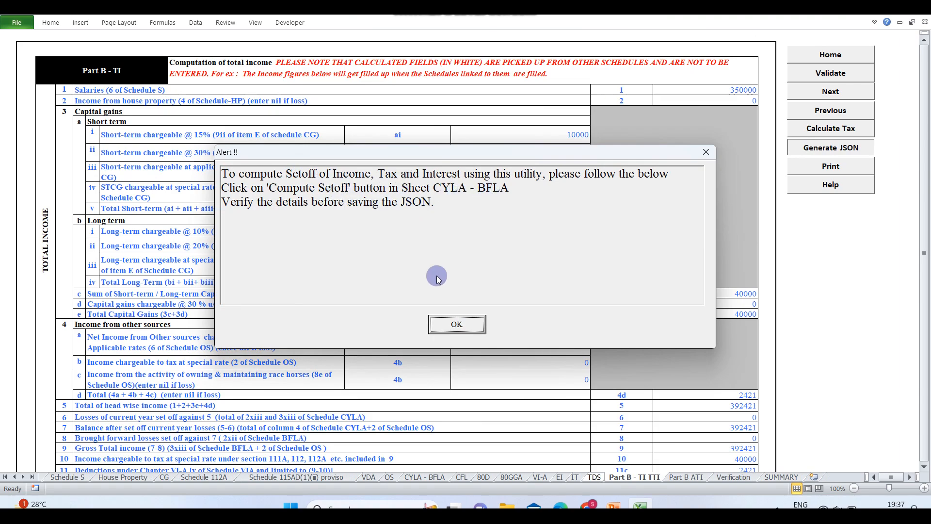
click(449, 328)
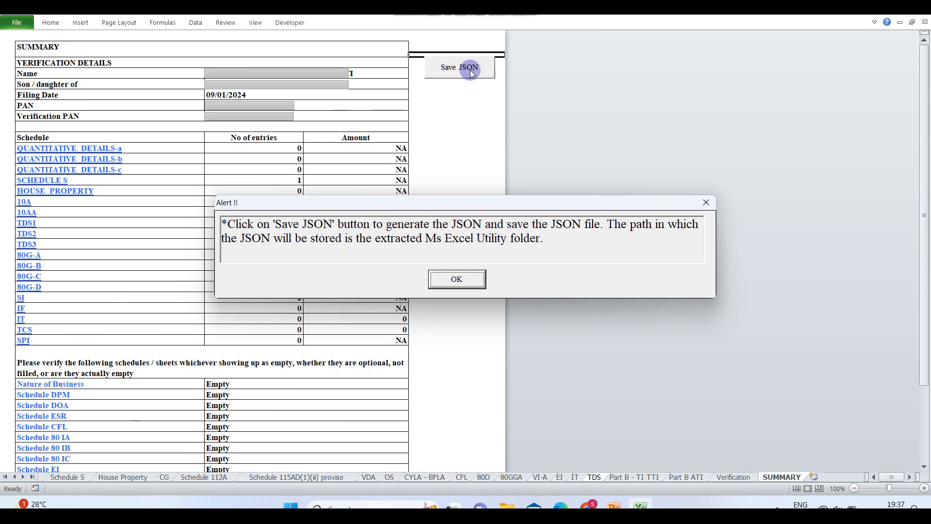
click(451, 285)
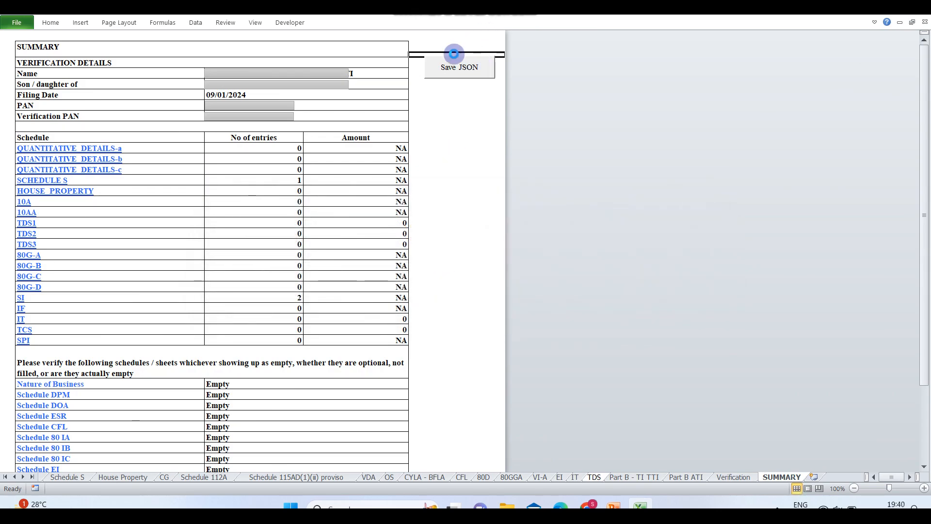
click(446, 75)
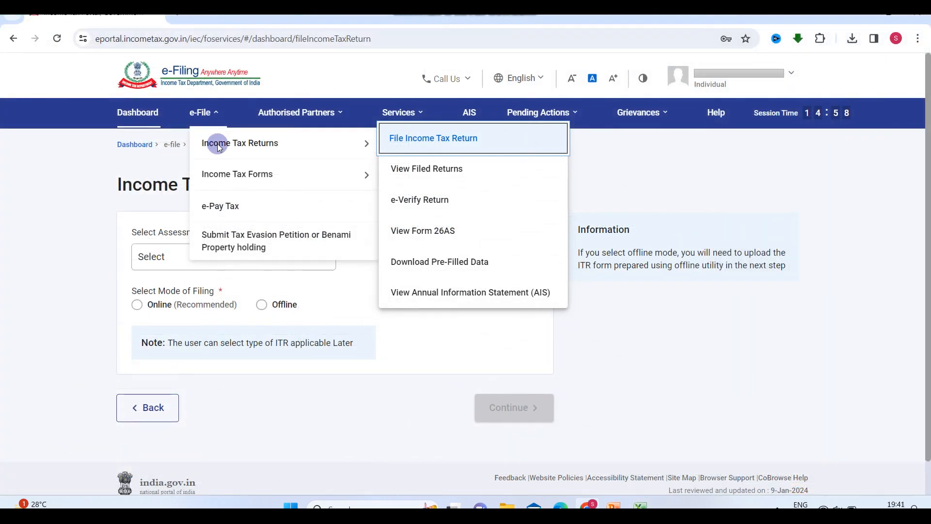
Choose AY 2023-24, 139(8A) Updated Return and ITR-2, then accept the eligibility conditions
click(425, 145)
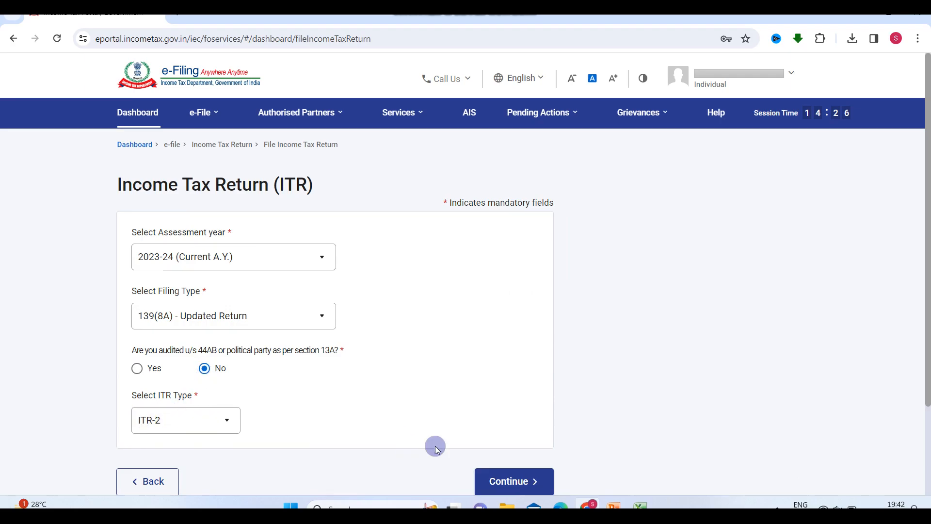
click(527, 490)
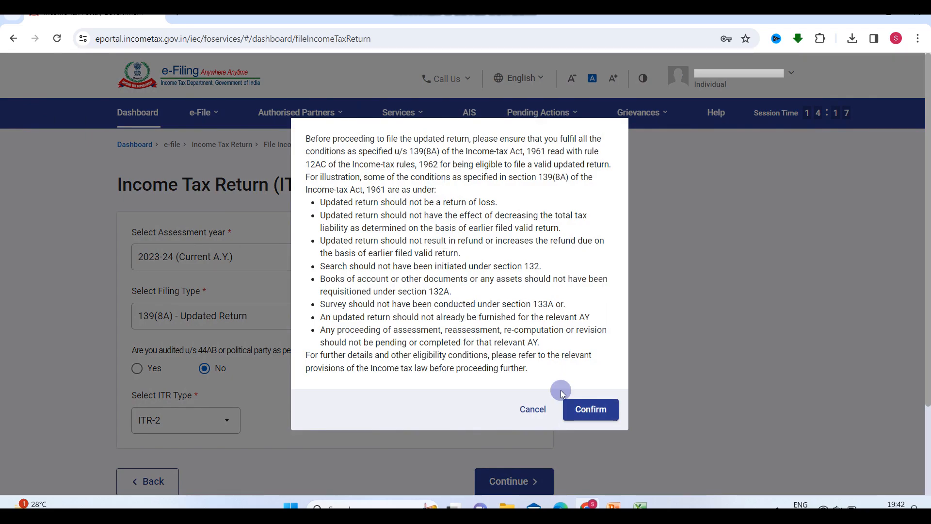
click(592, 410)
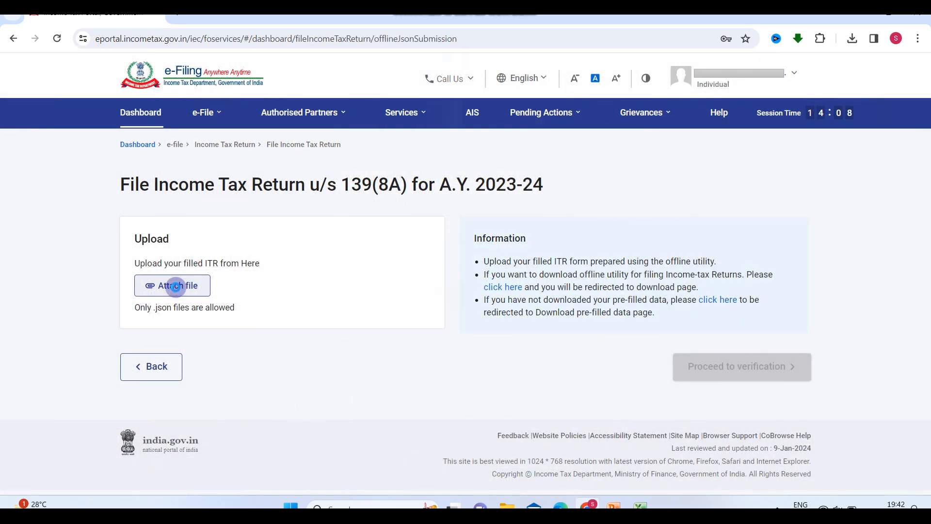
Attach the ITR2 .json file from the utility folder to the 139(8A) upload page
click(175, 287)
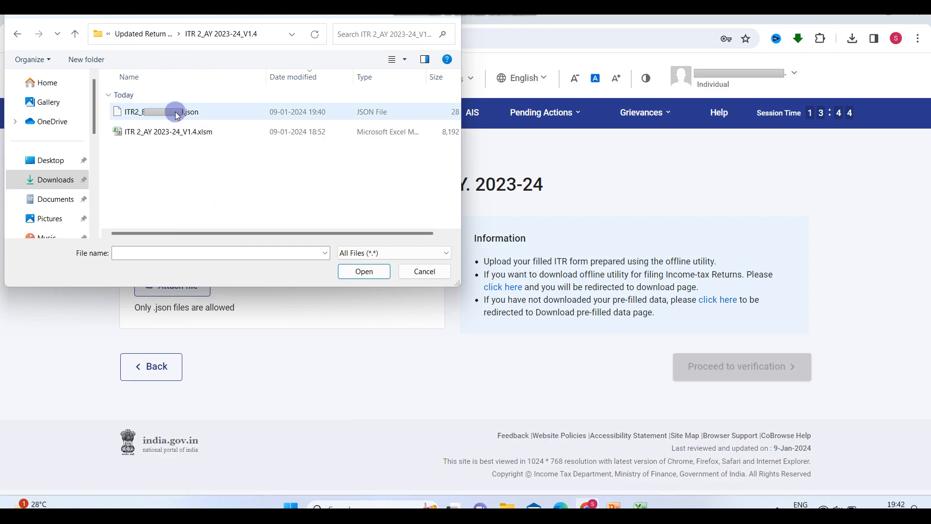
click(371, 272)
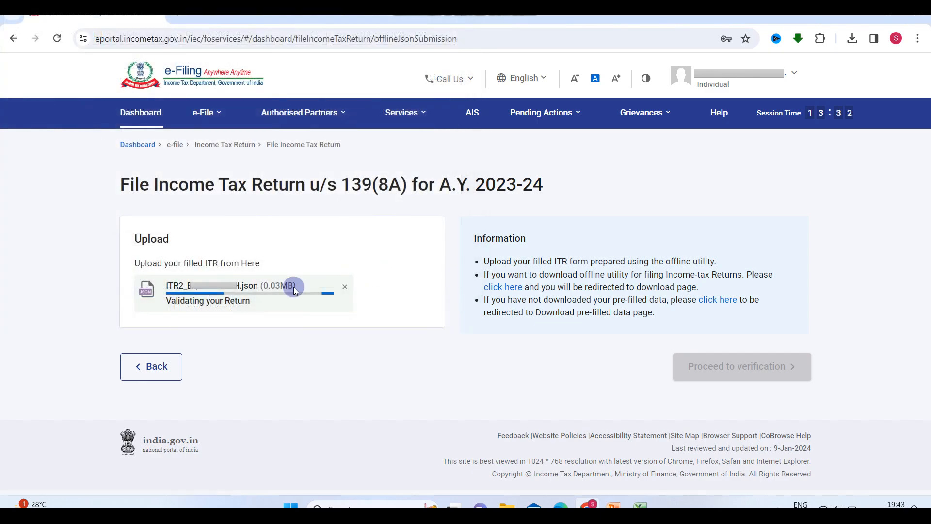